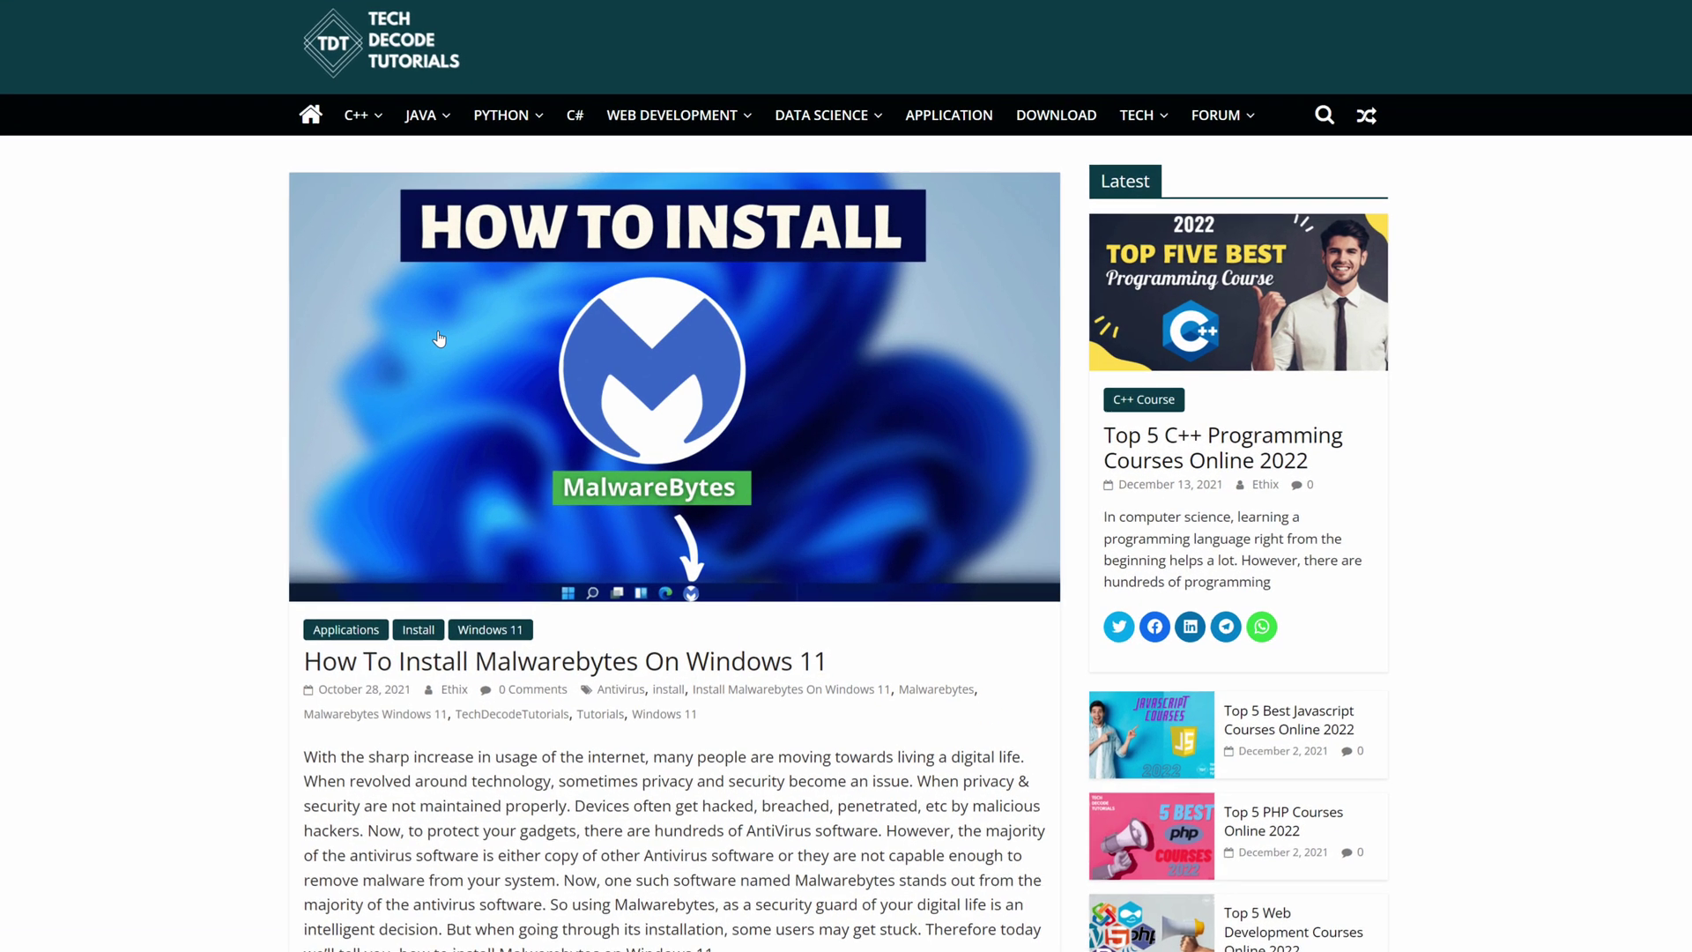
Step: Scroll the install tutorial to Steps 1 and 2, view the Free Downloads page, and move the scan results window
scroll(439, 339, "down", 15)
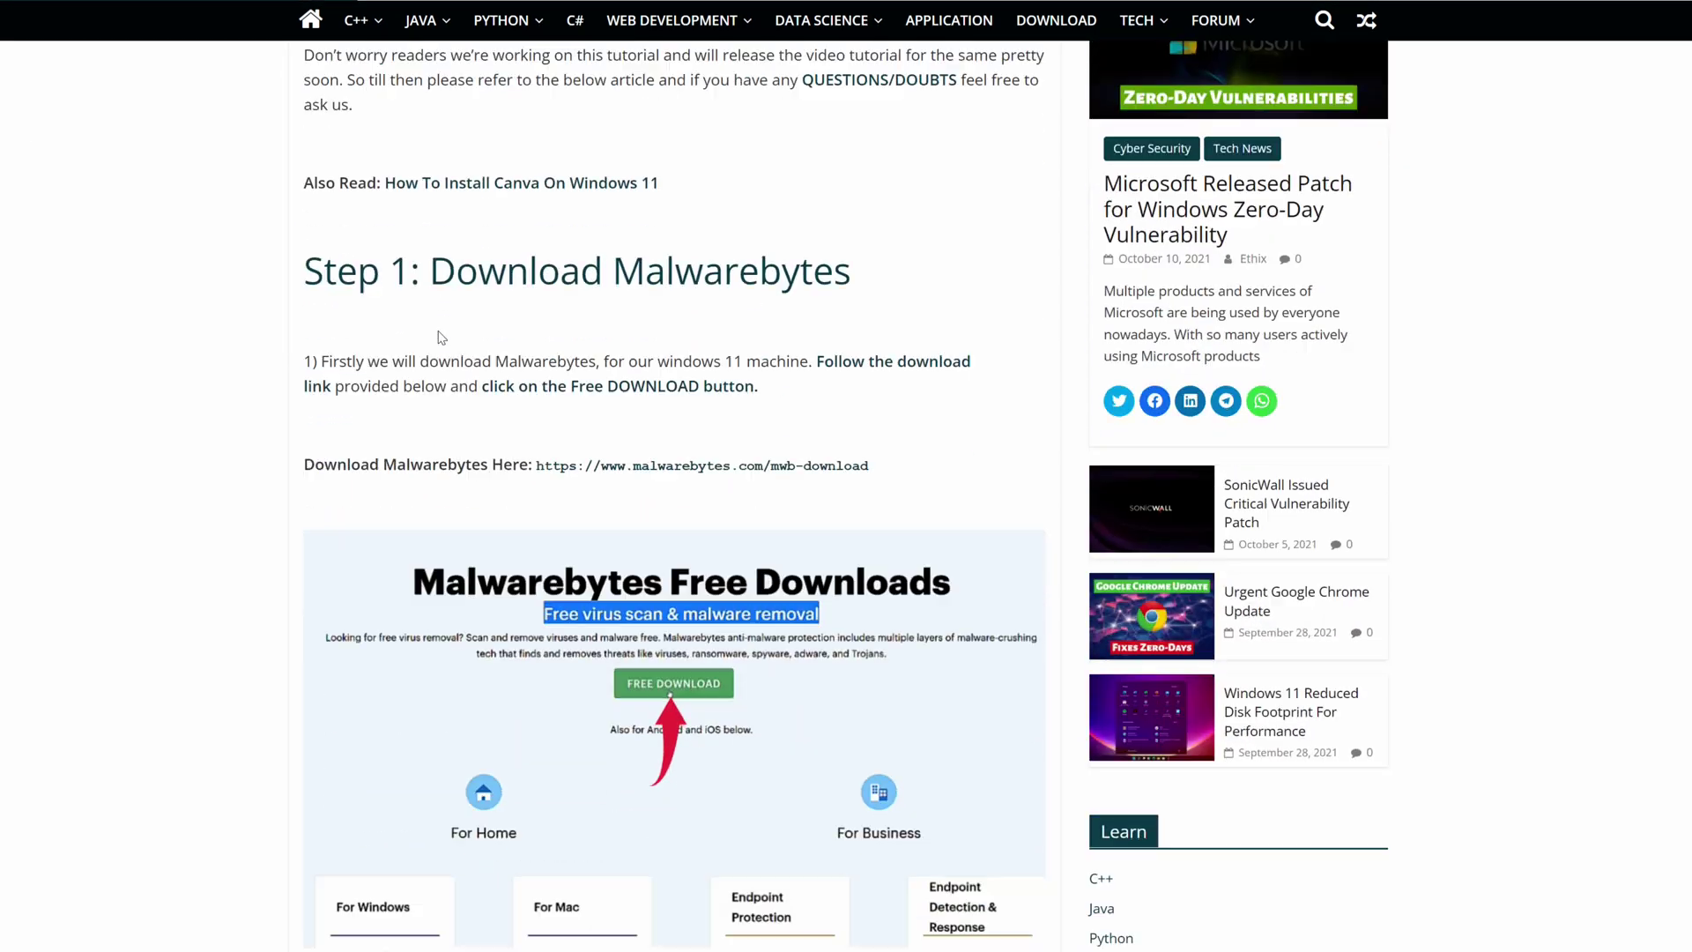
left_click_drag(304, 251, 844, 307)
left_click(844, 307)
scroll(617, 309, "down", 8)
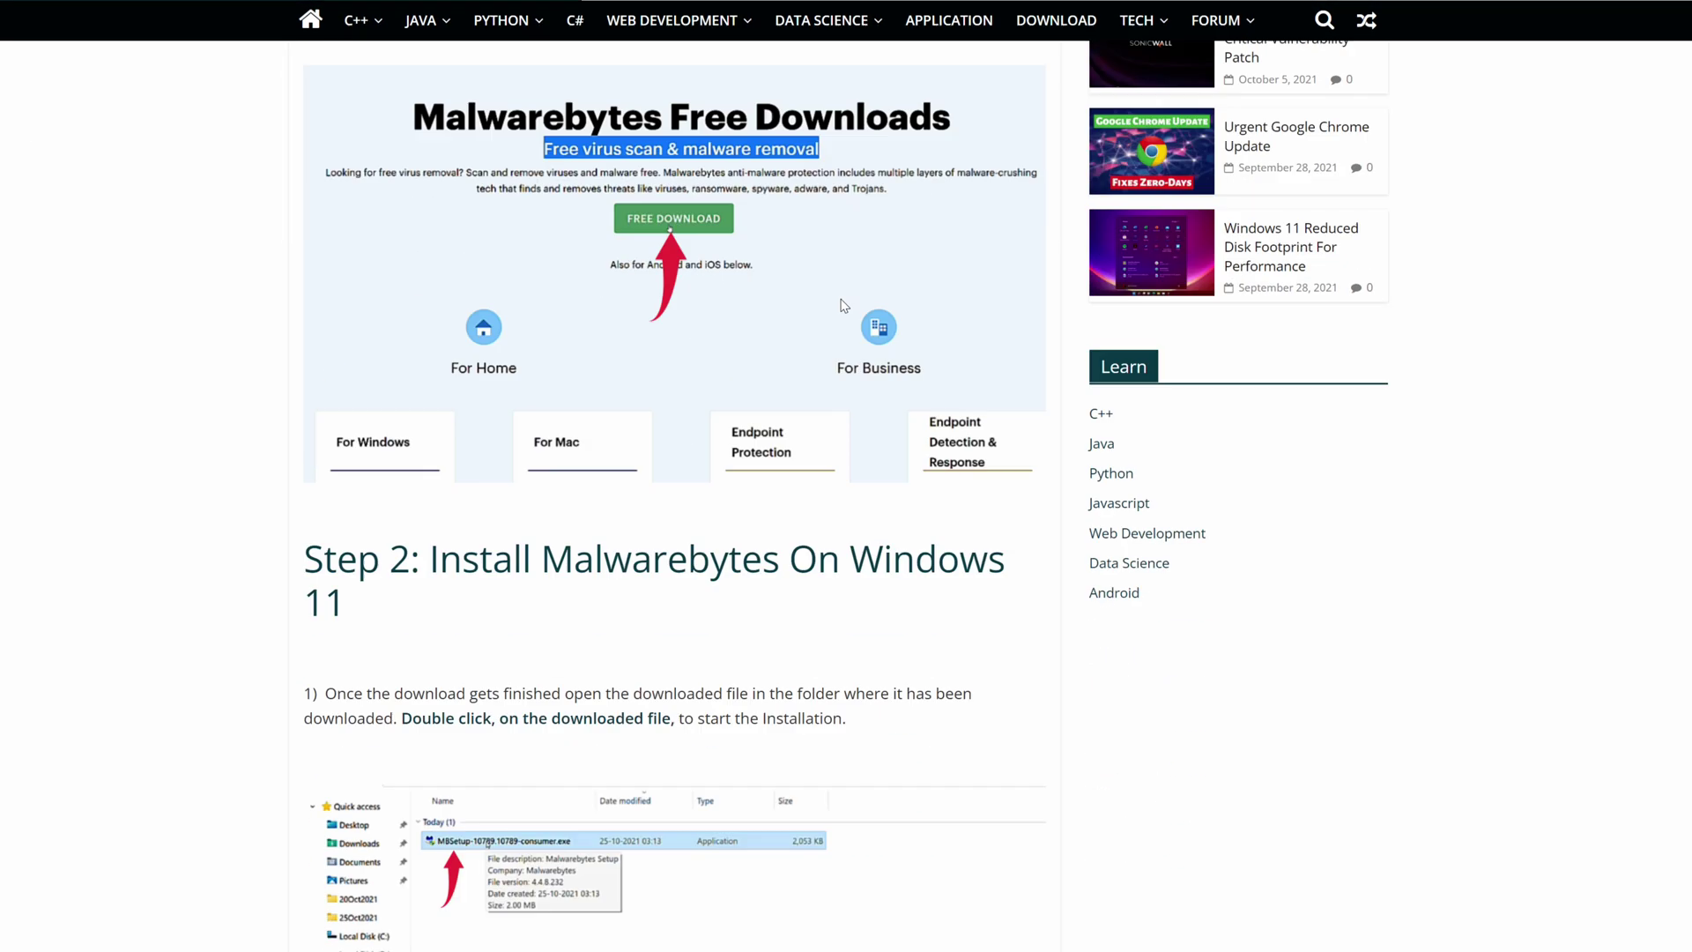
triple_click(384, 317)
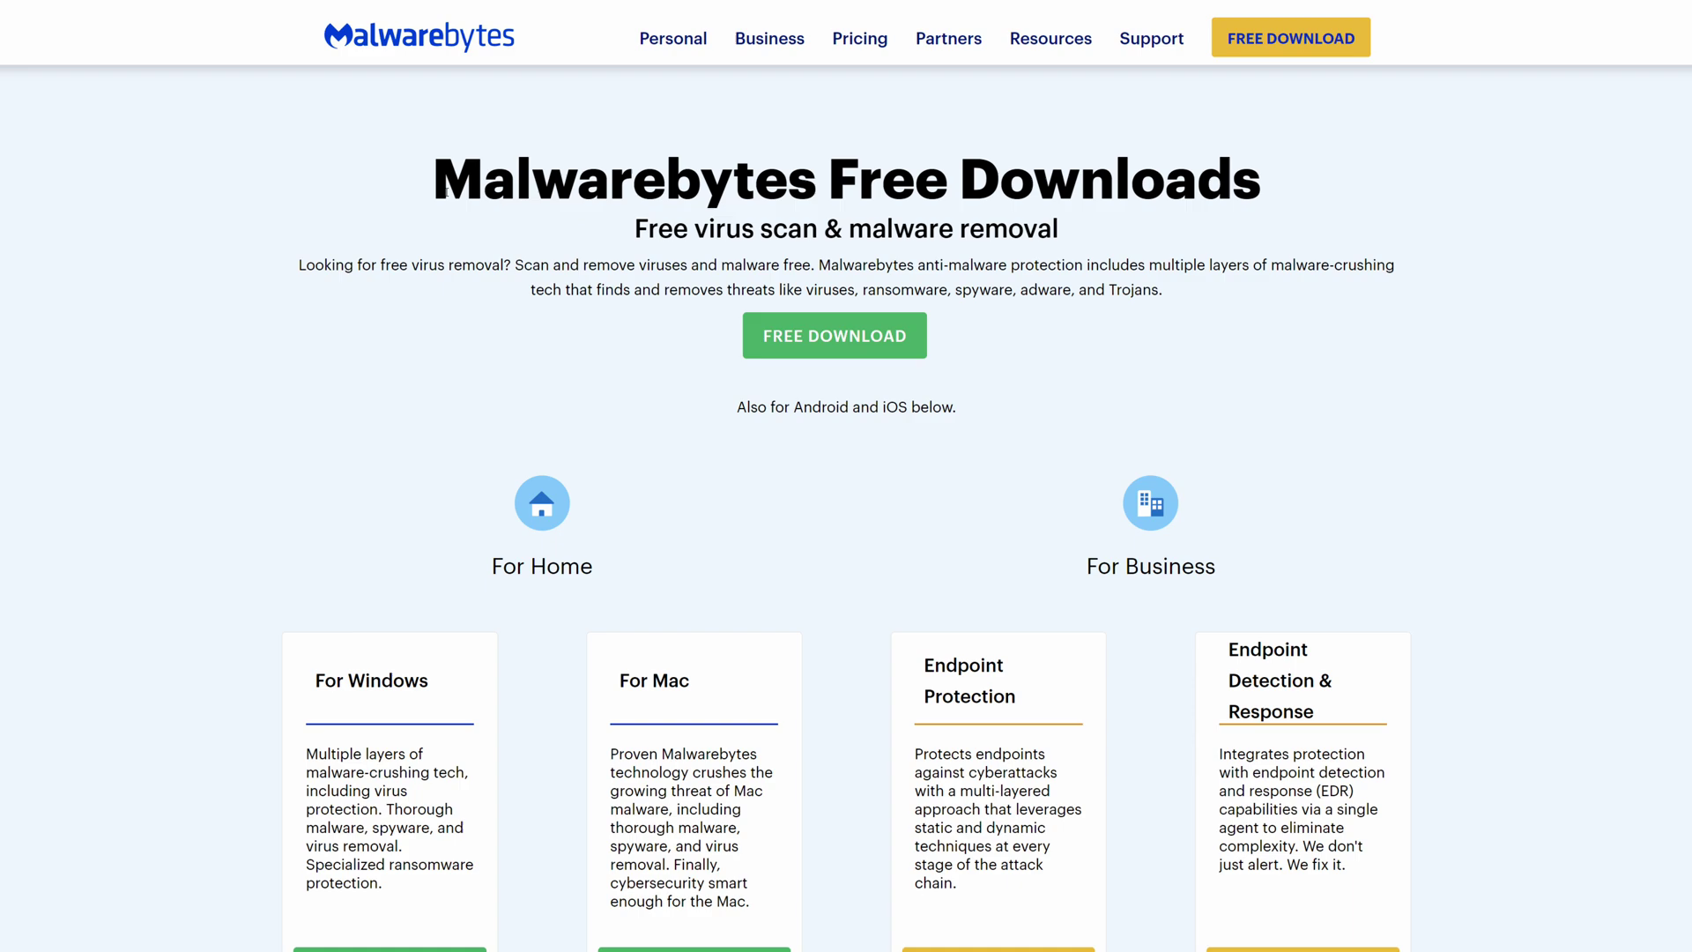
left_click_drag(415, 163, 822, 175)
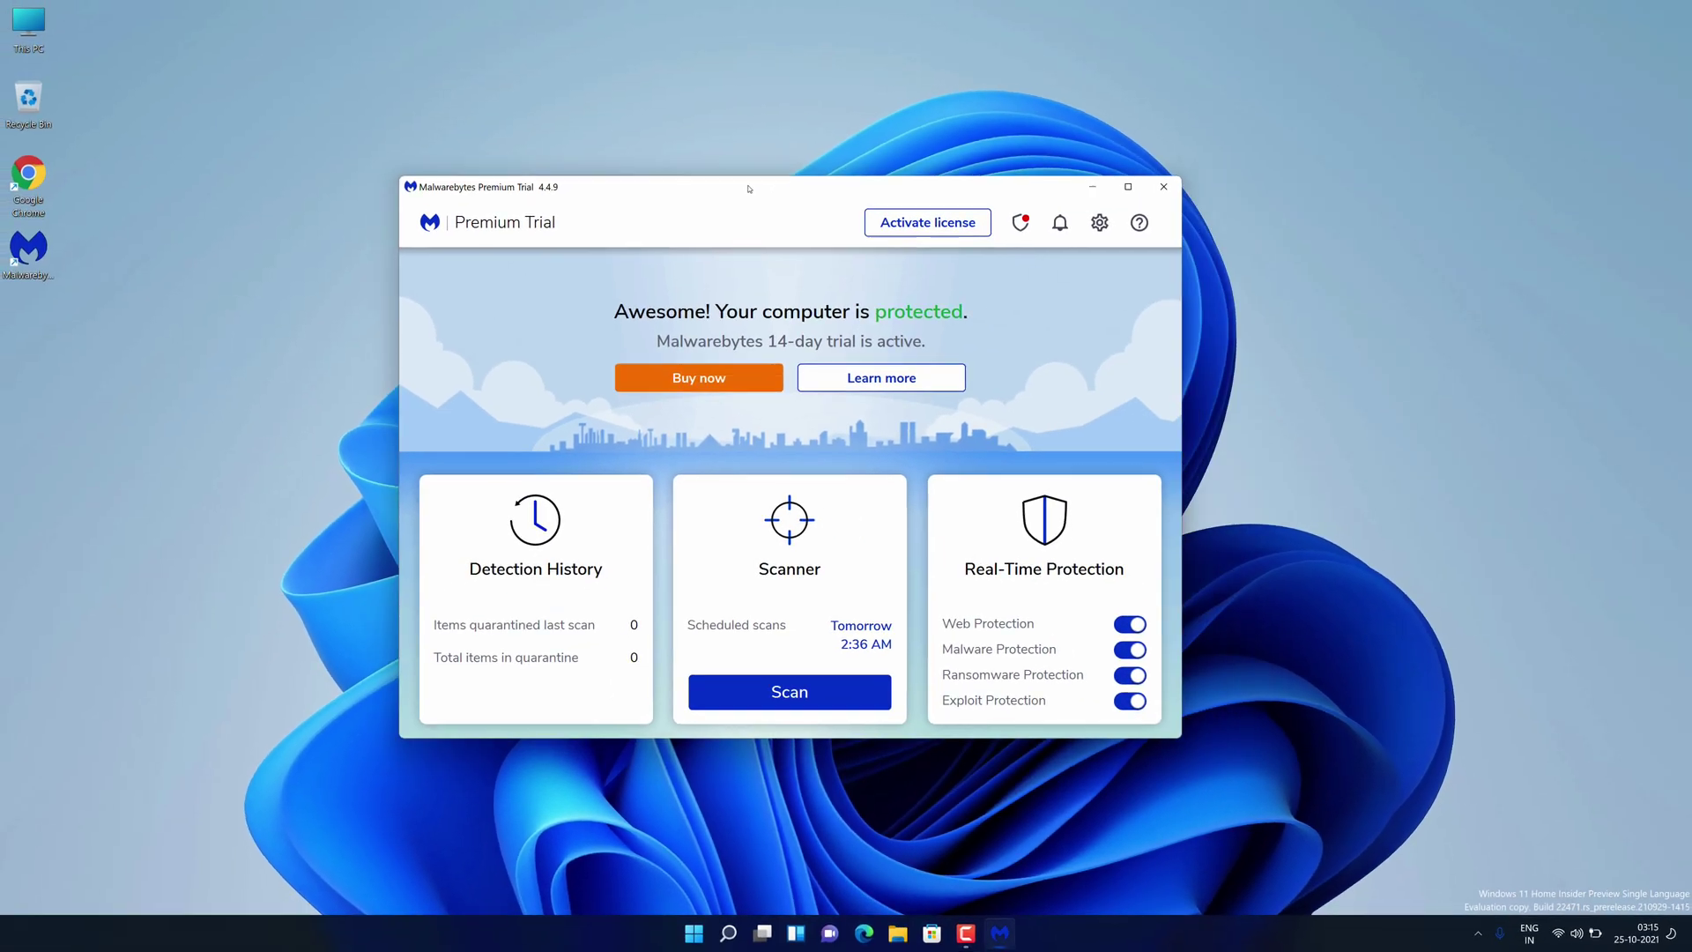
left_click_drag(751, 188, 779, 182)
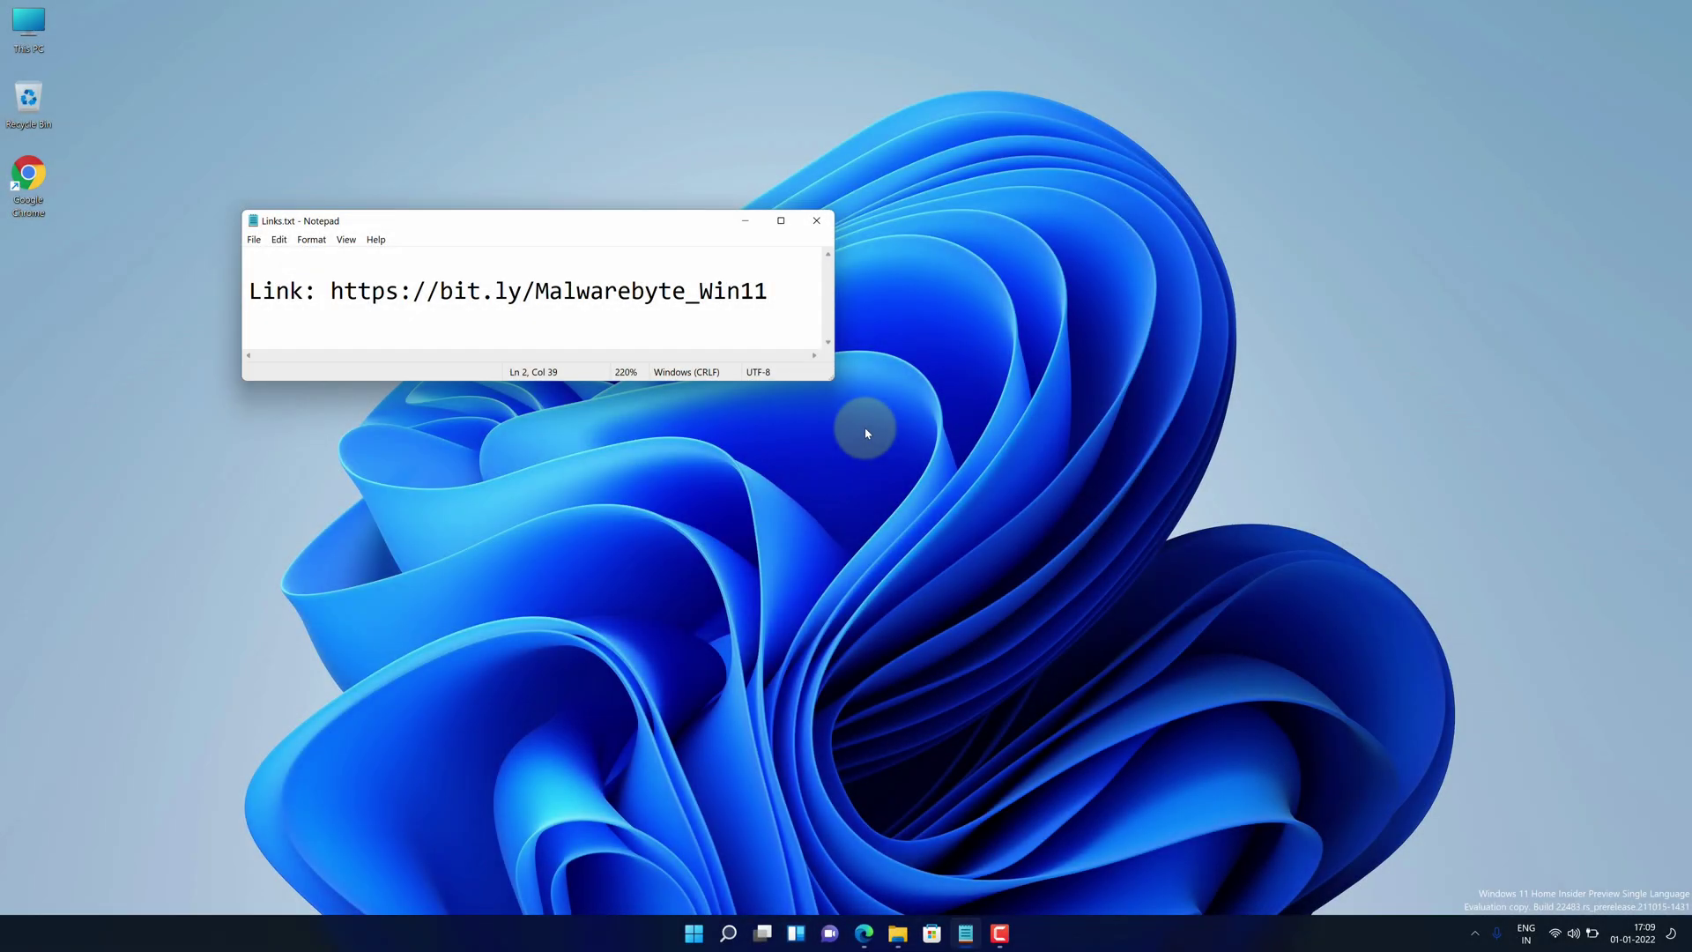
left_click_drag(775, 292, 336, 299)
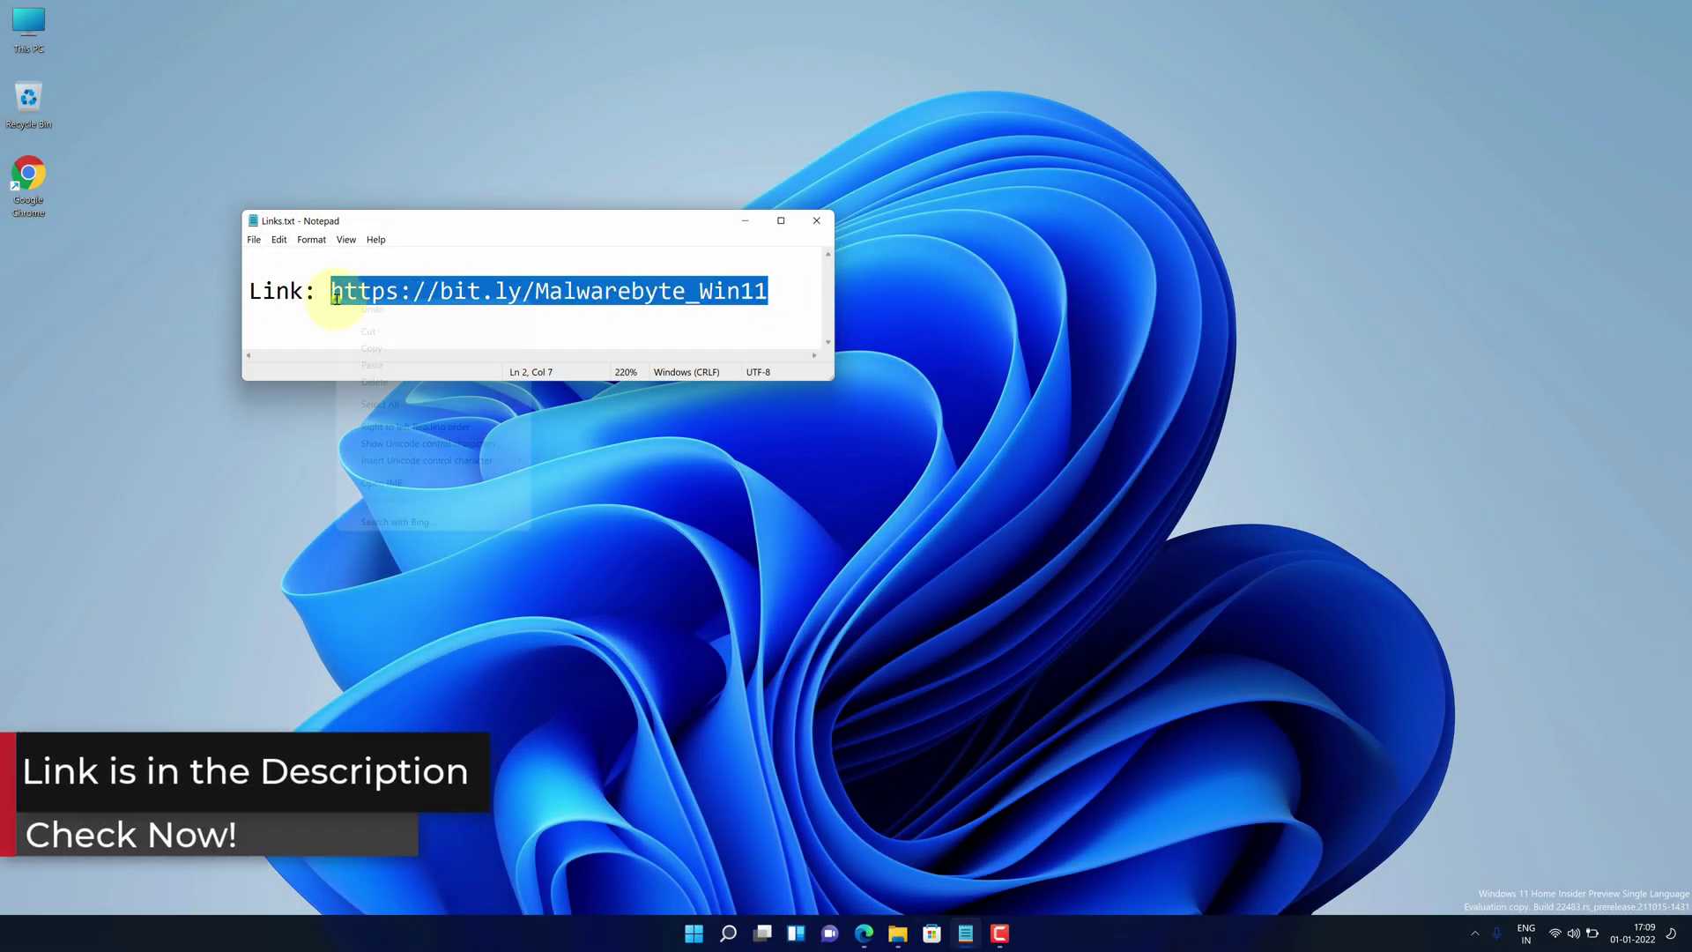
right_click(336, 300)
left_click(356, 349)
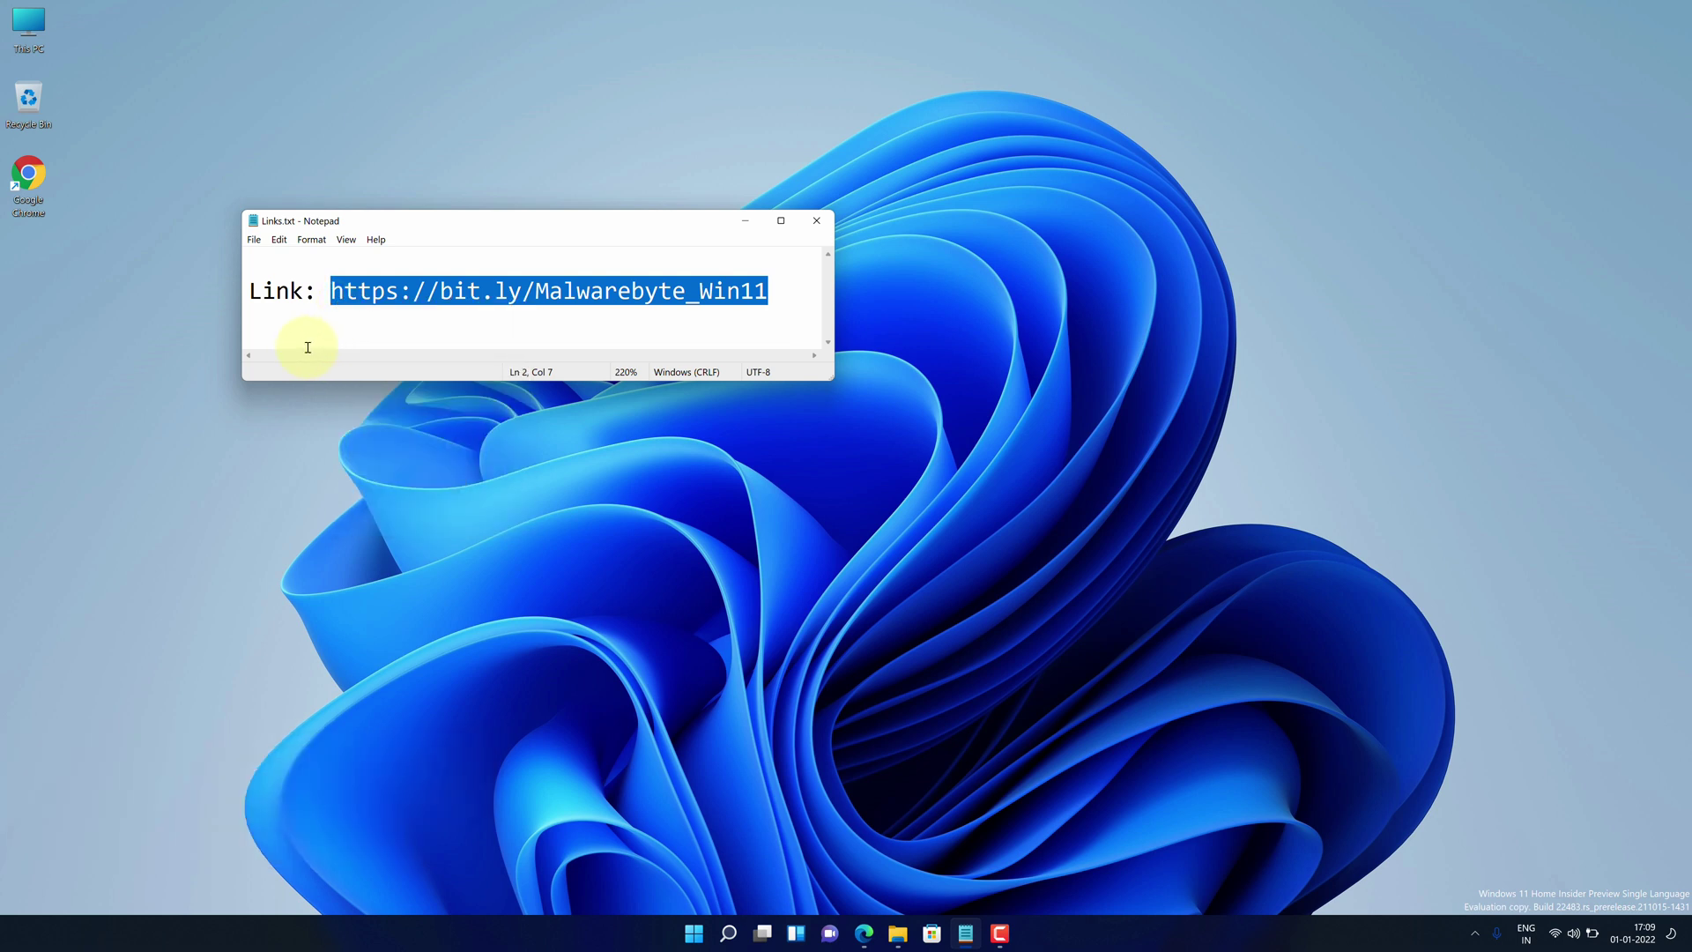
Step: Launch Chrome and go to the pasted bit.ly/Malwarebyte_Win11 link
double_click(29, 177)
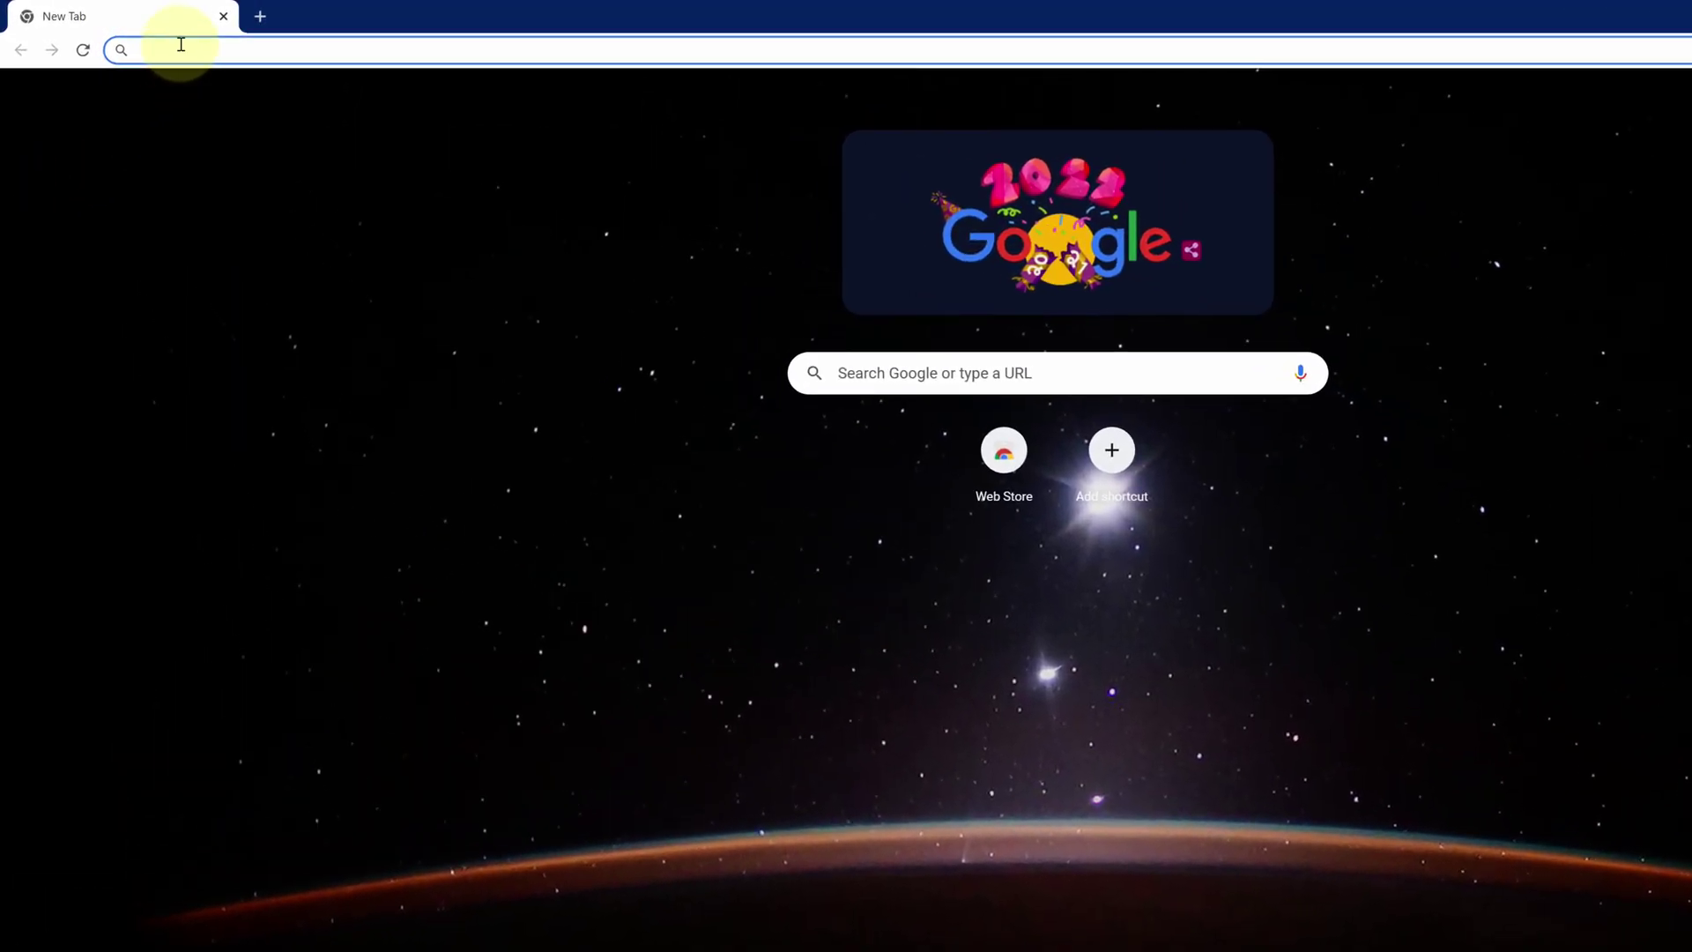
right_click(180, 44)
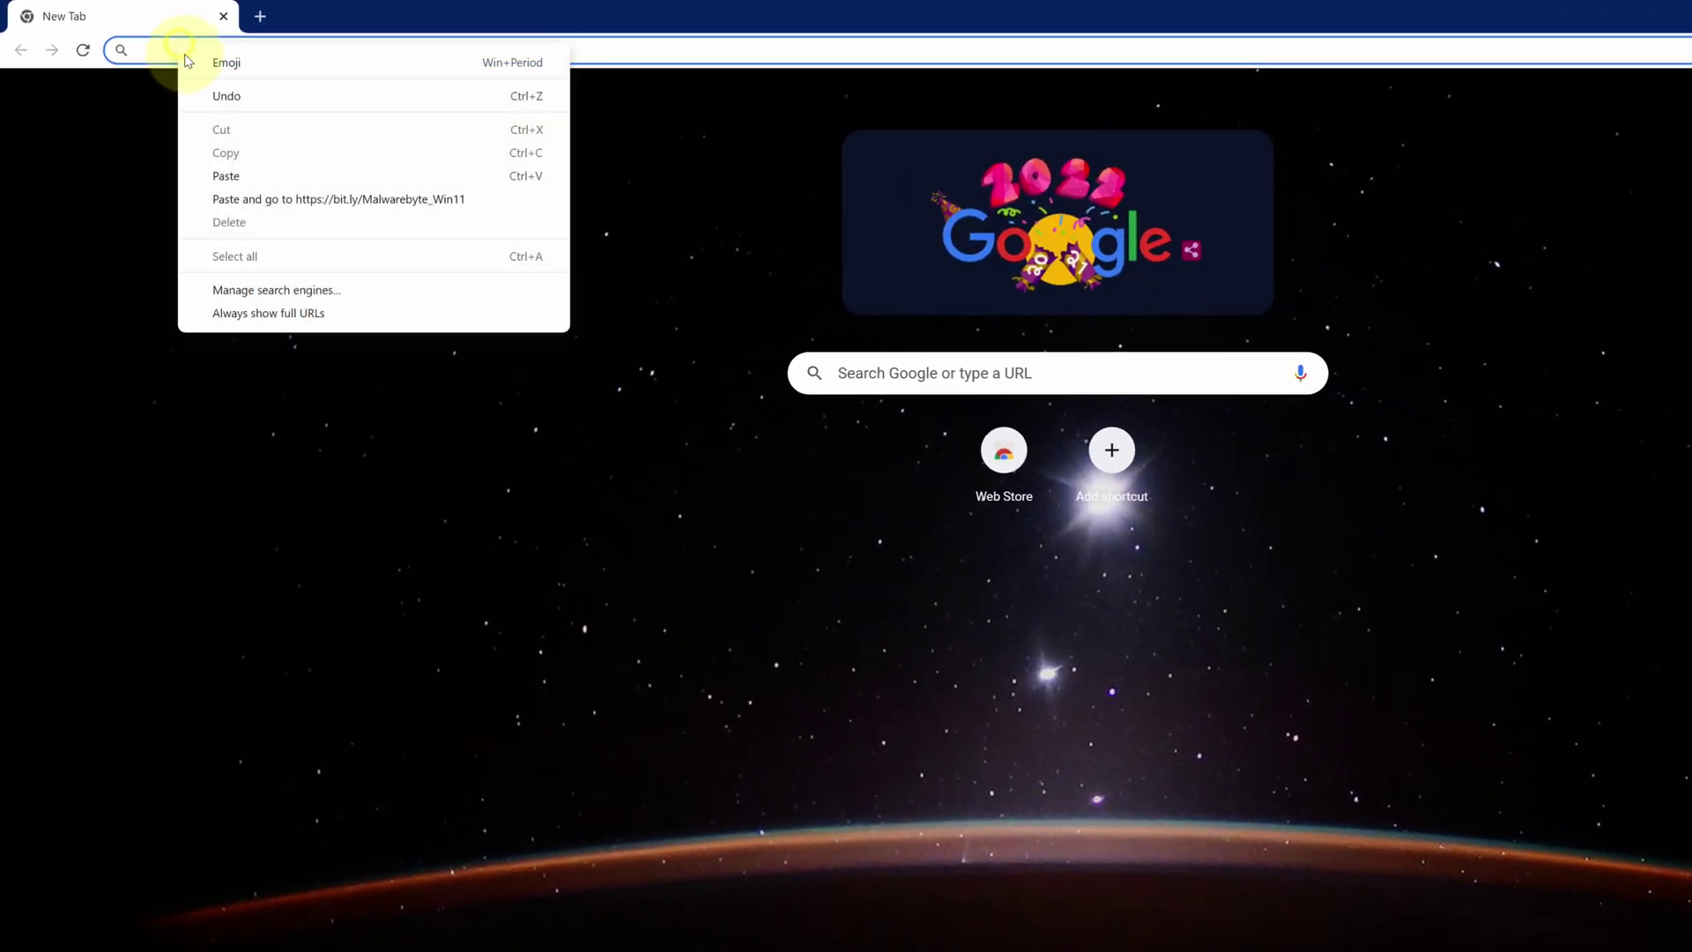
left_click(226, 175)
key("Return")
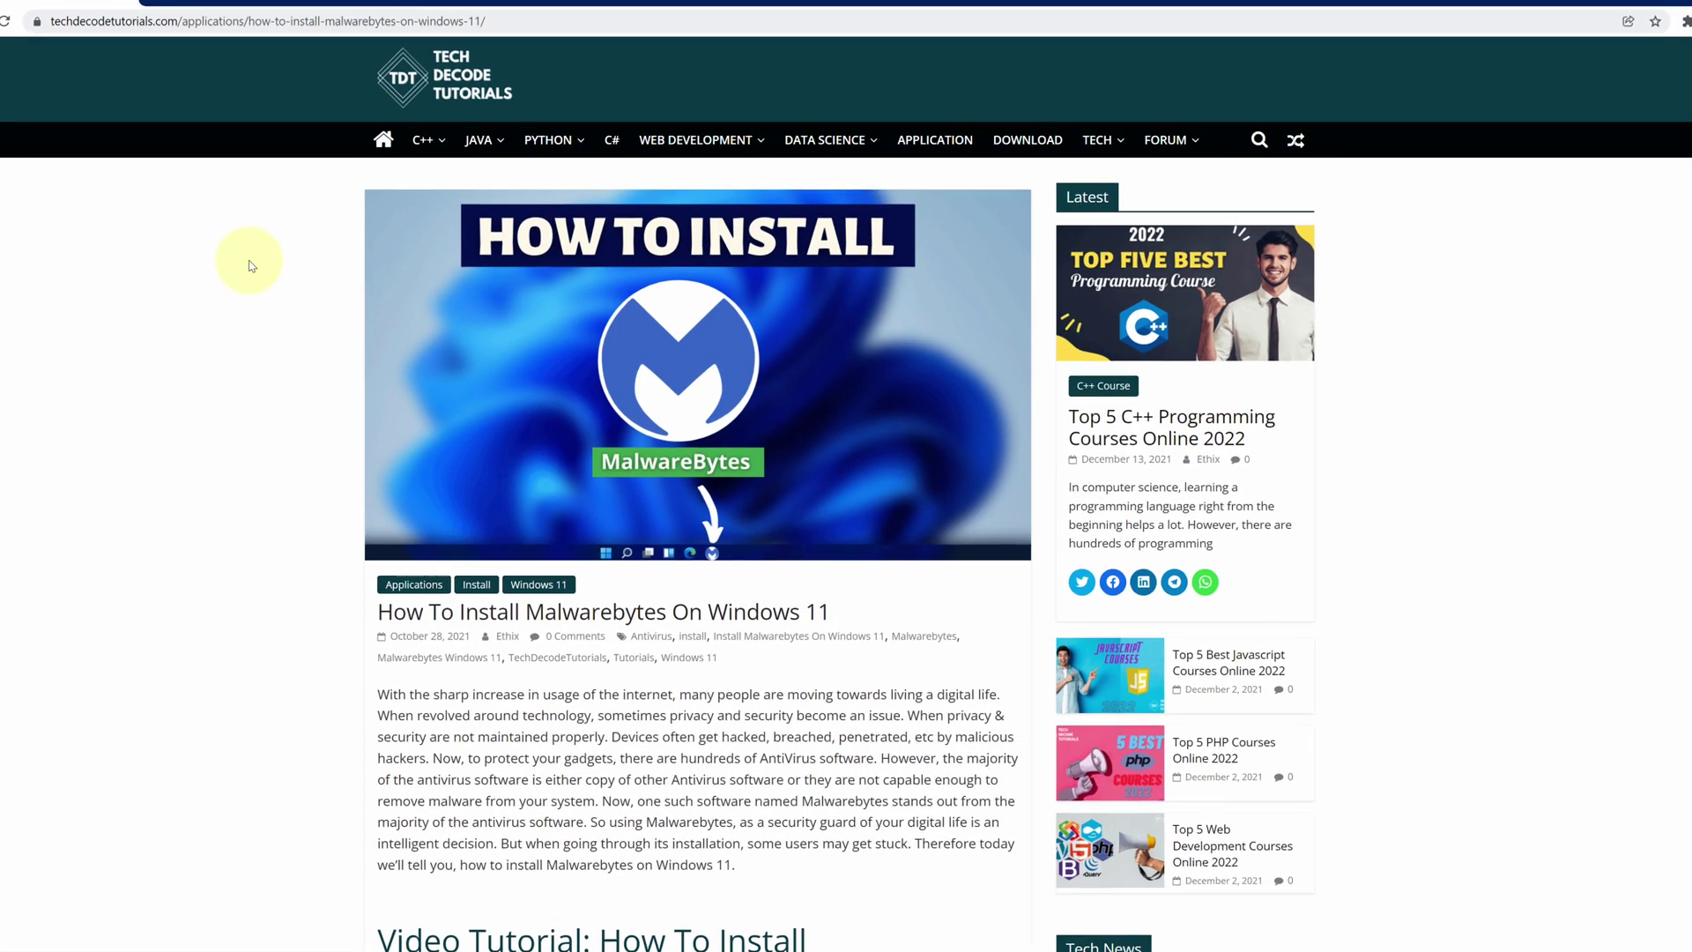
Step: Scroll the How To Install Malwarebytes On Windows 11 article to Step 1: Download Malwarebytes
scroll(433, 346, "down", 12)
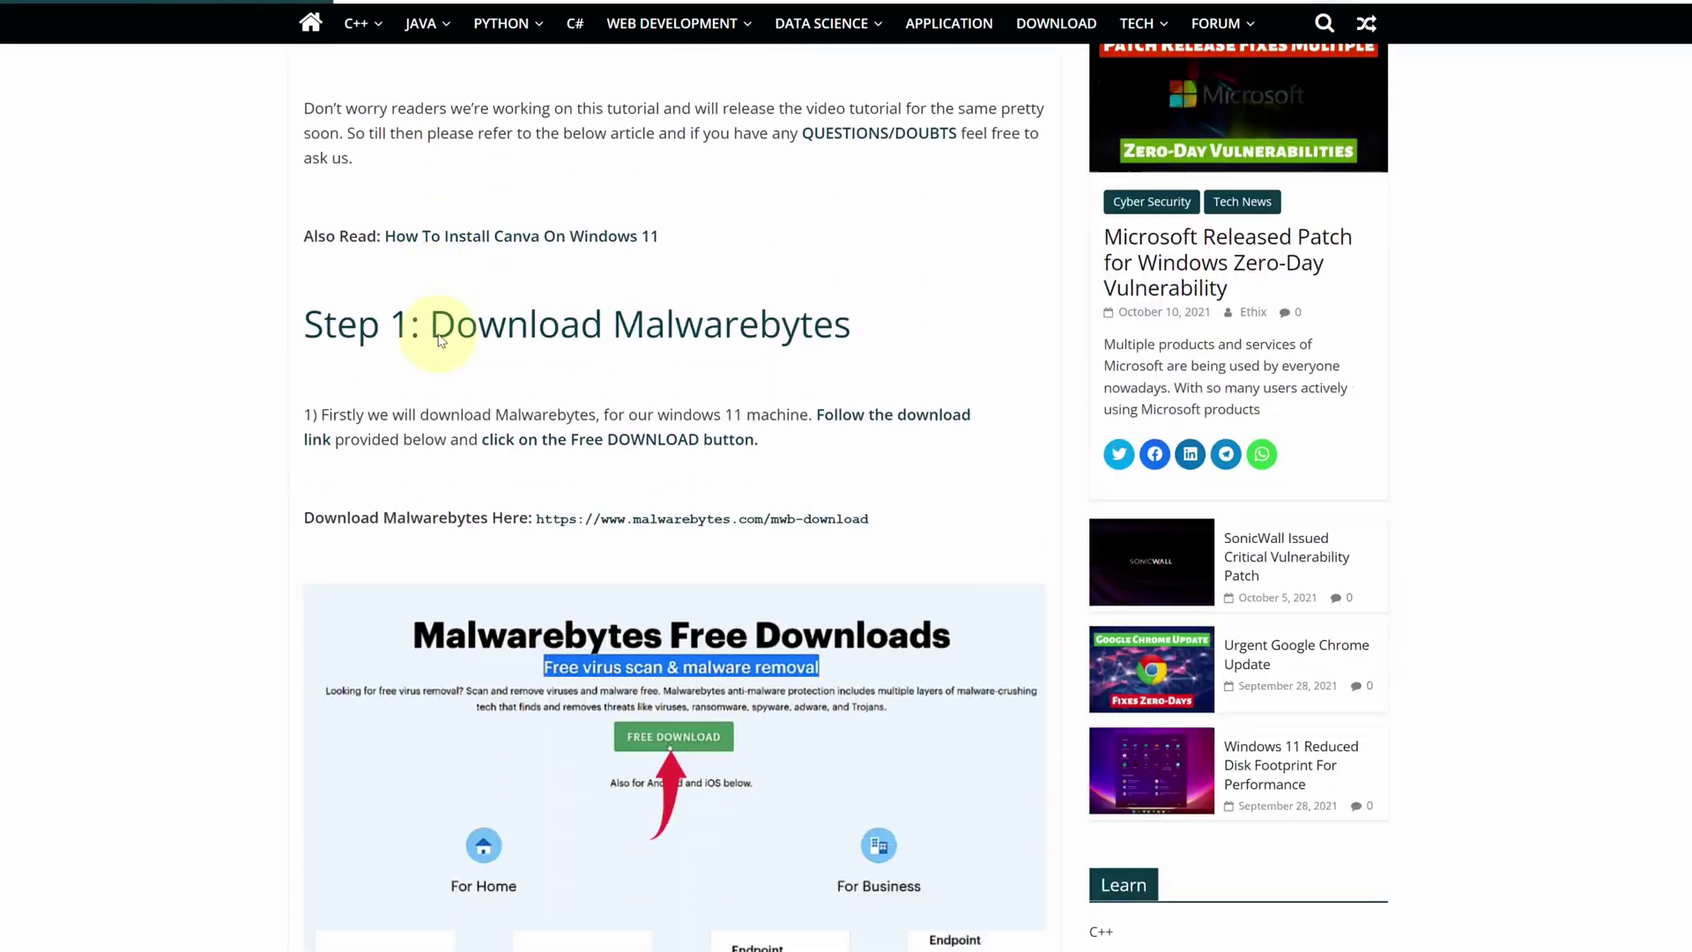
scroll(441, 341, "down", 1)
left_click_drag(305, 242, 862, 243)
scroll(842, 300, "down", 8)
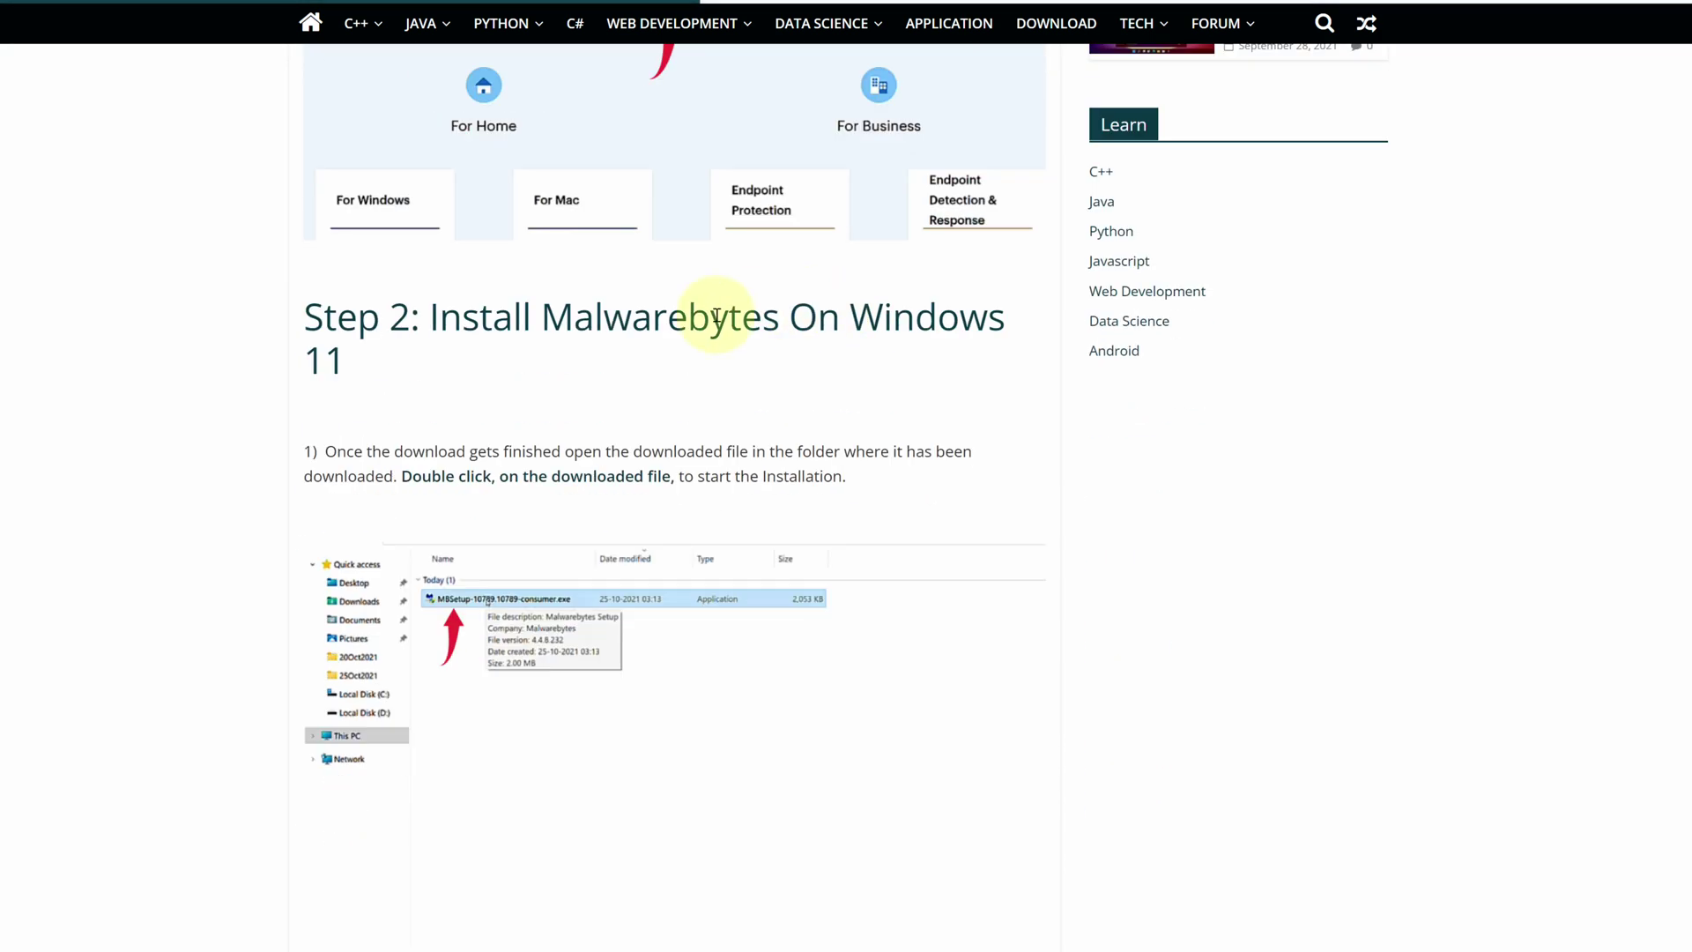
left_click_drag(314, 321, 378, 358)
scroll(650, 529, "up", 9)
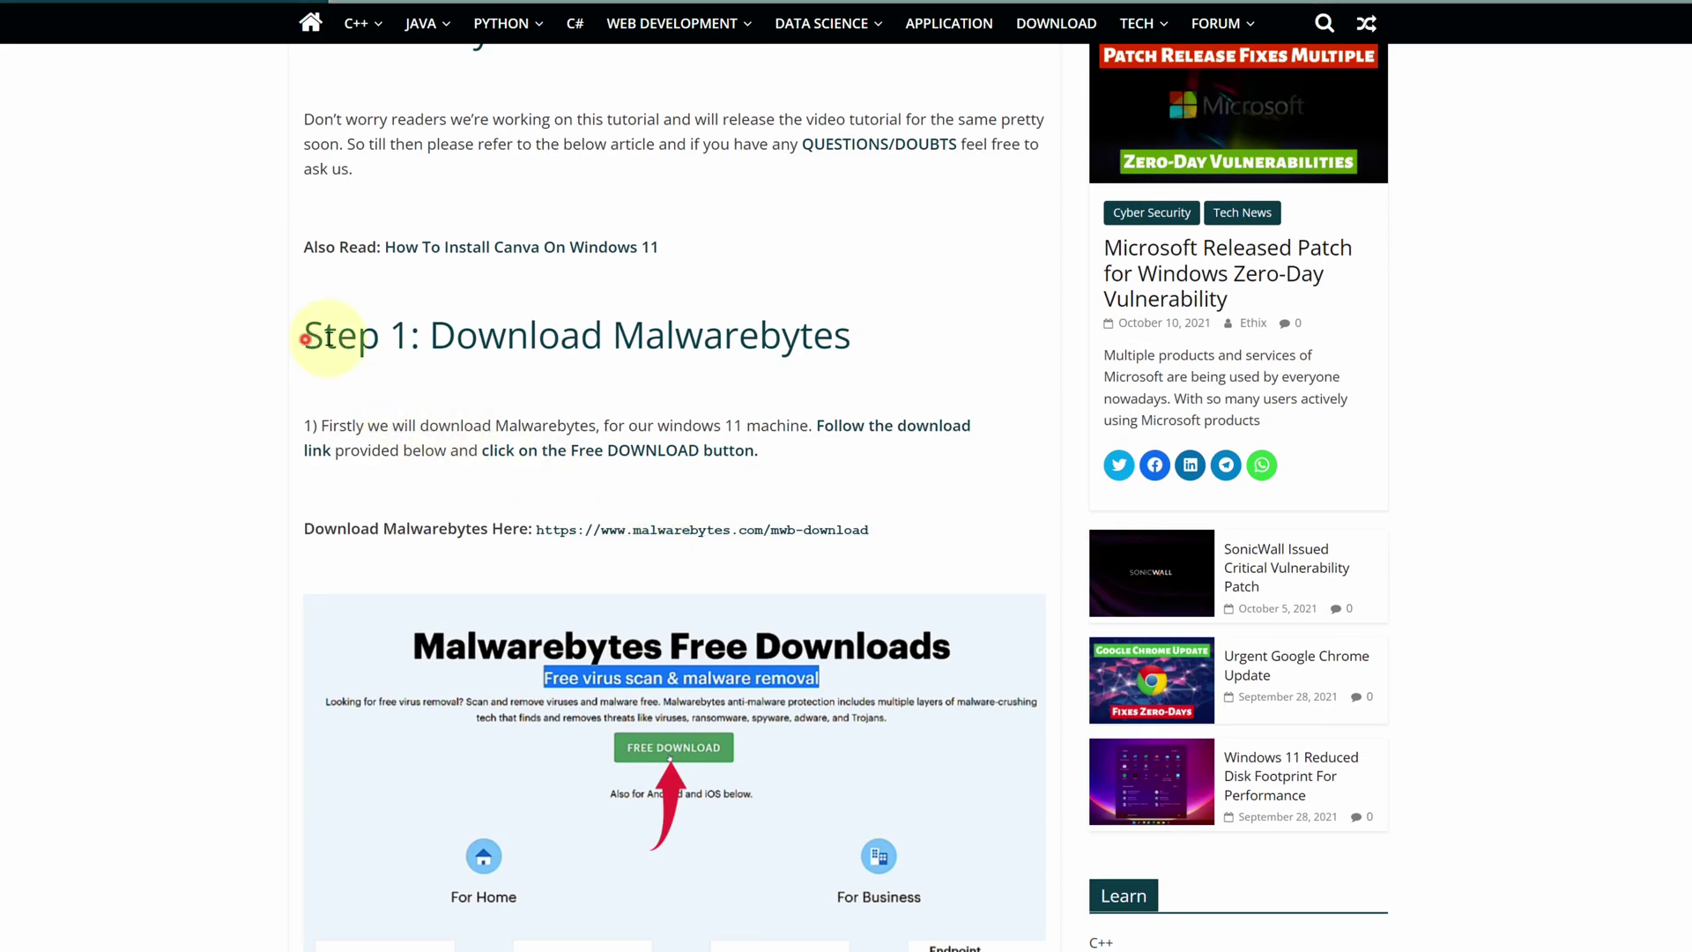
left_click_drag(306, 339, 411, 336)
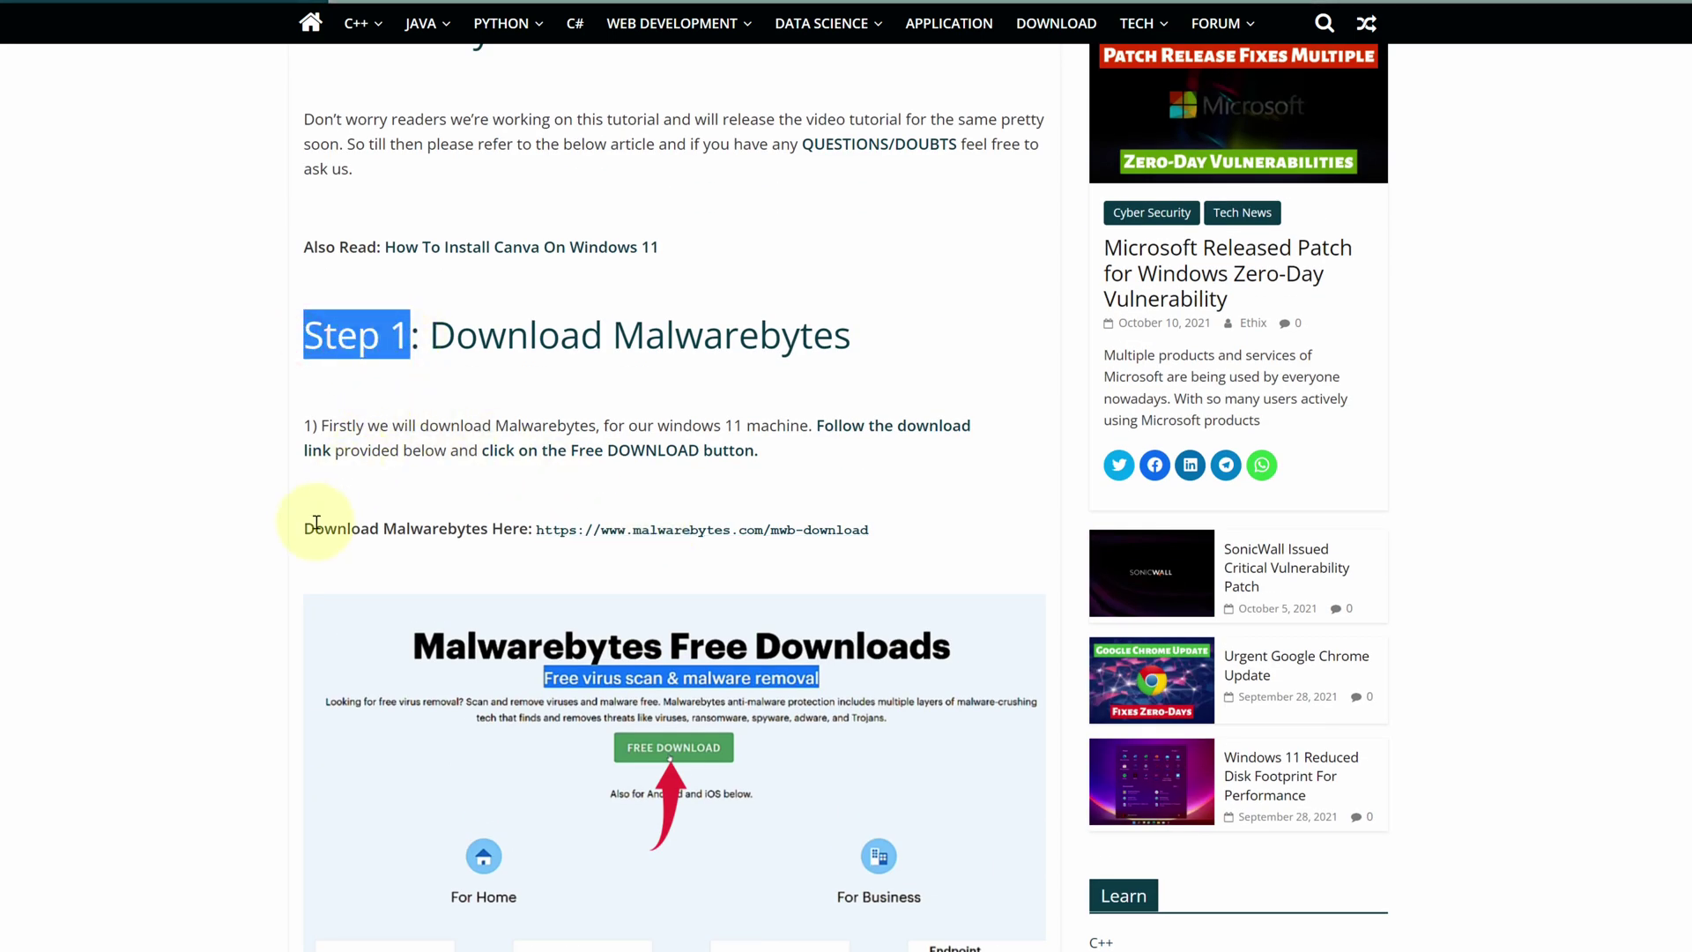
left_click_drag(304, 529, 487, 530)
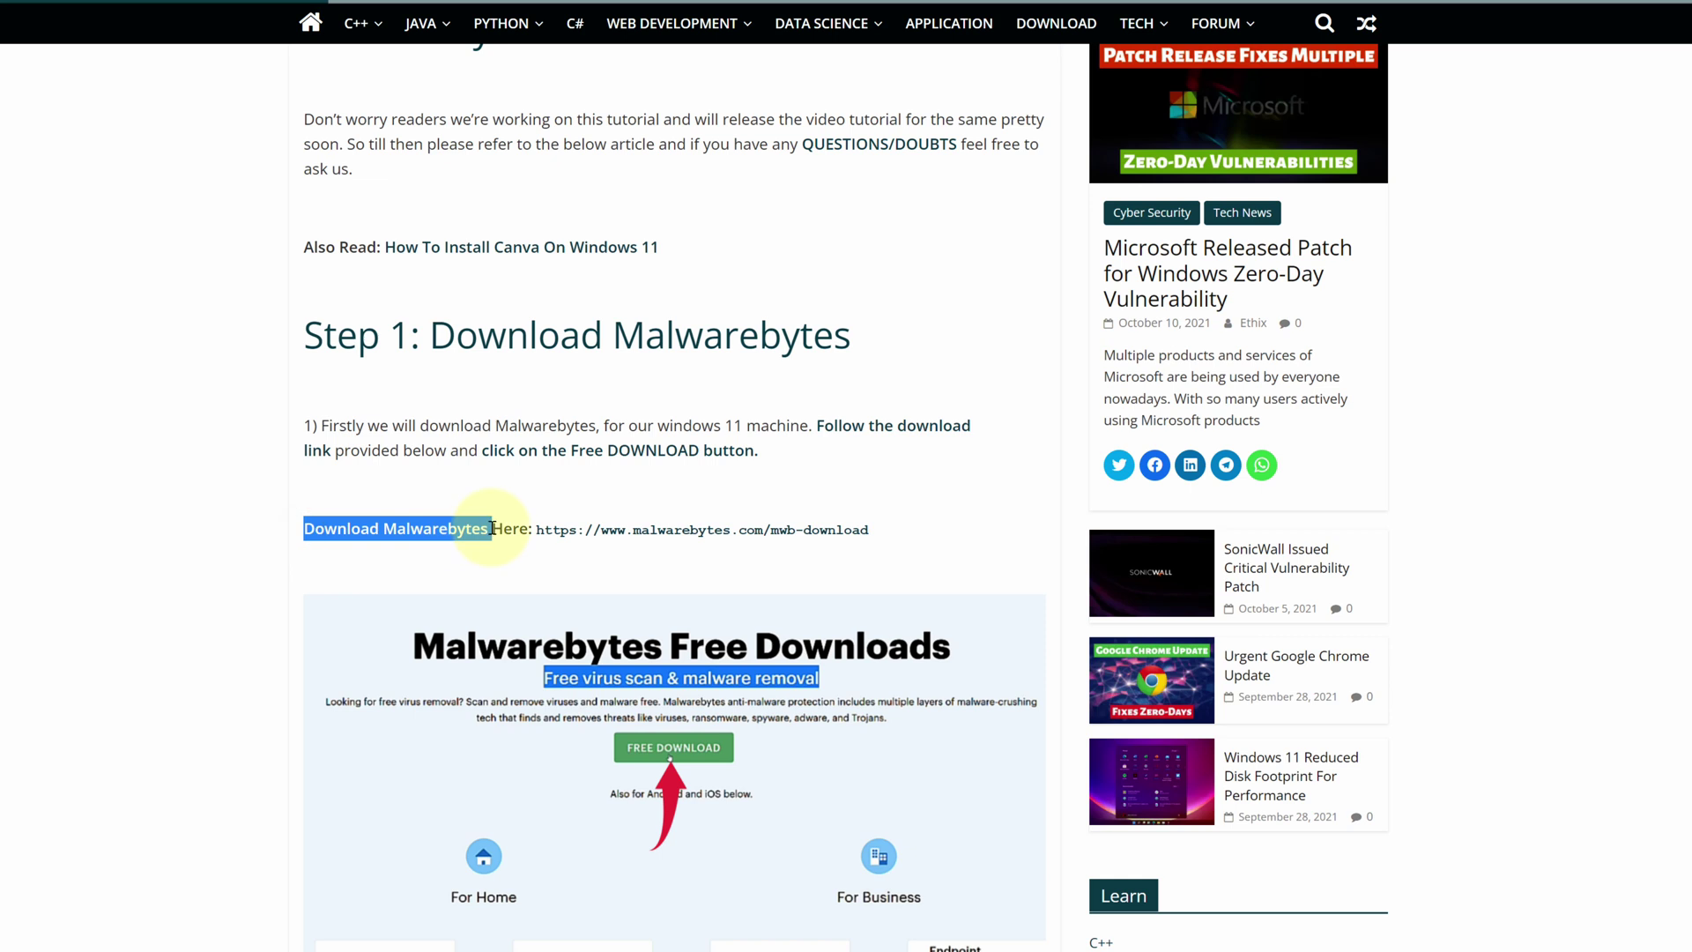
Step: Go to the official Free Downloads page and download MBSetup-10789.10789-consumer.exe with FREE DOWNLOAD
left_click(680, 539)
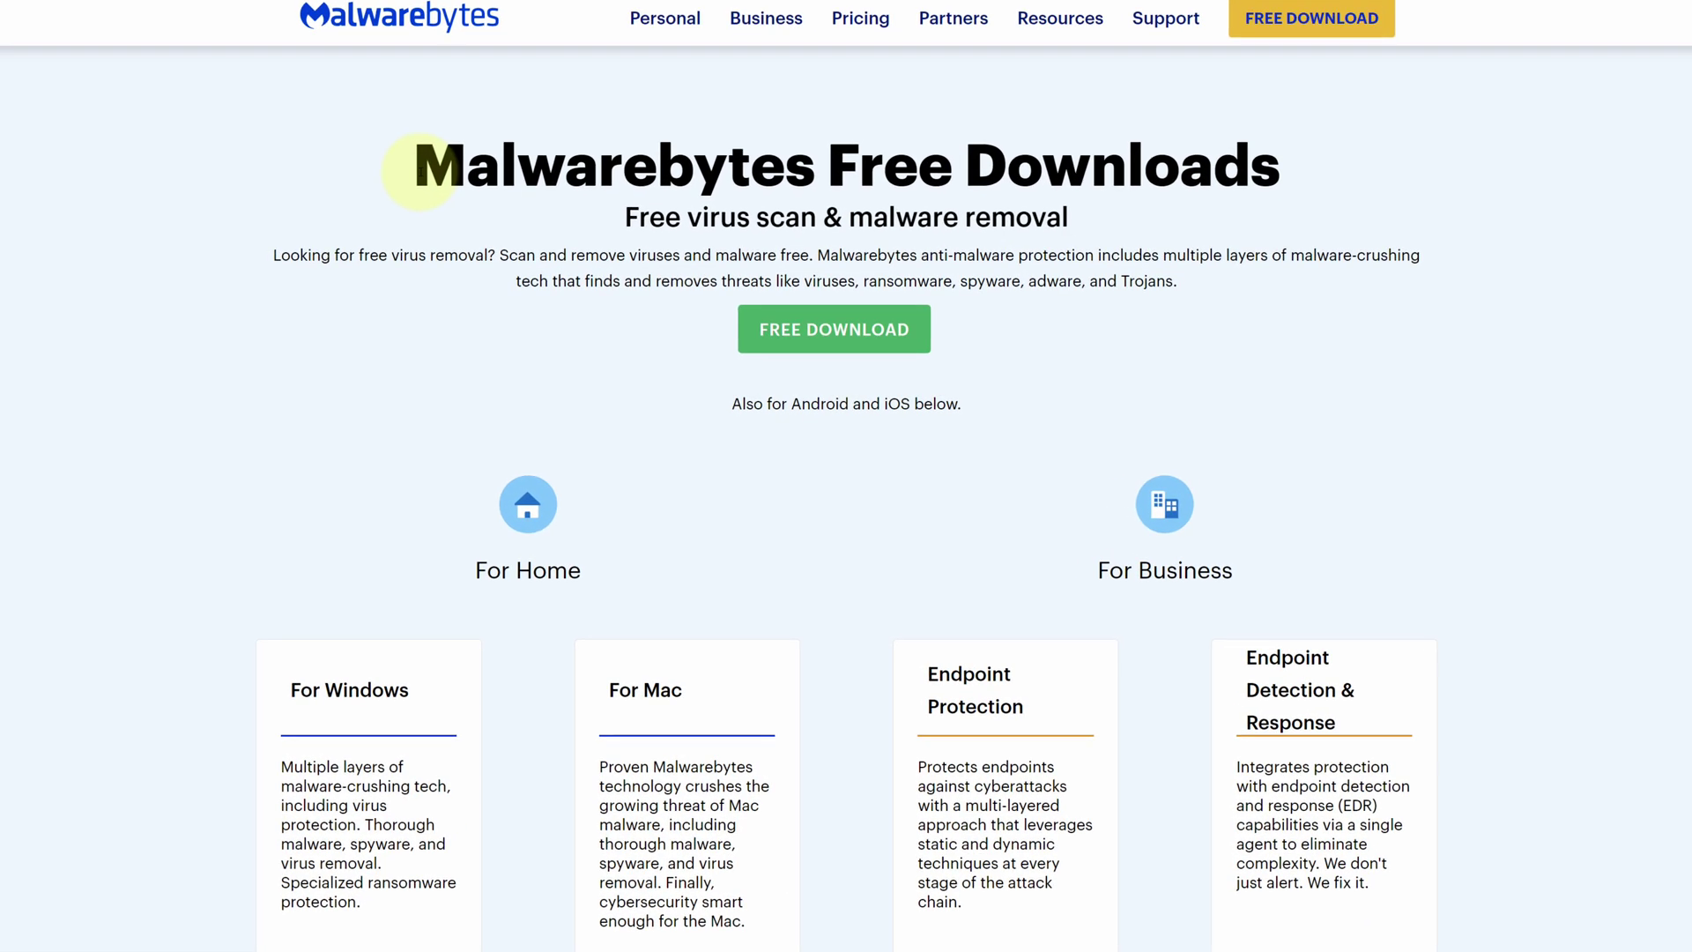
left_click_drag(428, 183, 822, 174)
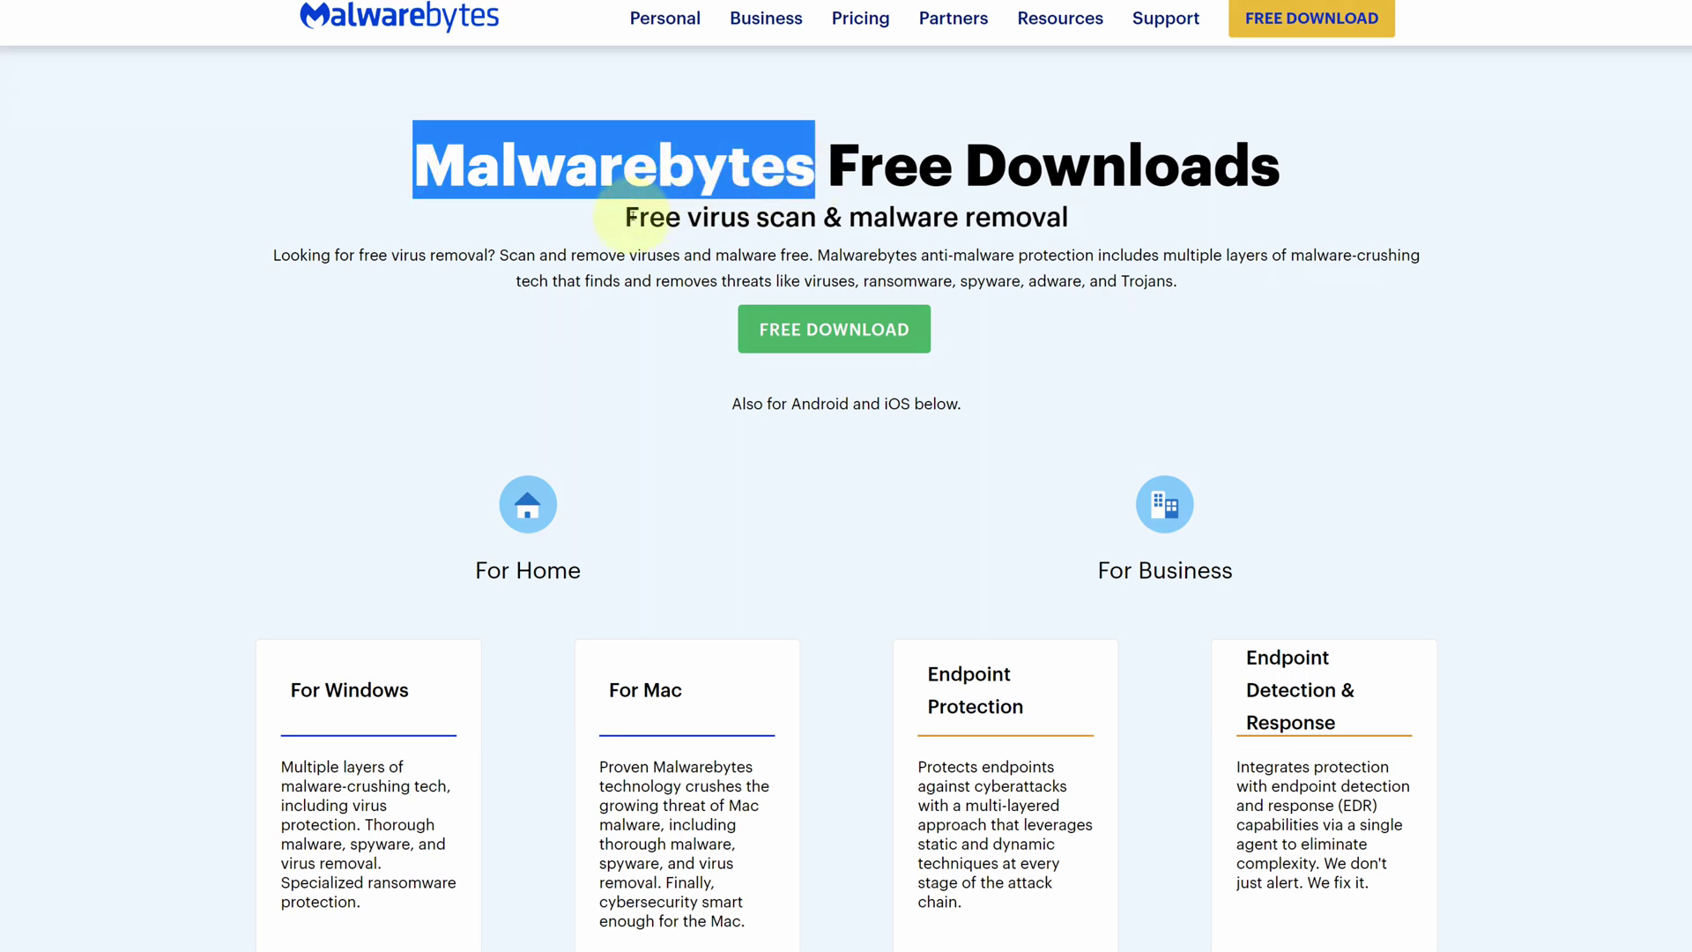
left_click_drag(624, 217, 1098, 223)
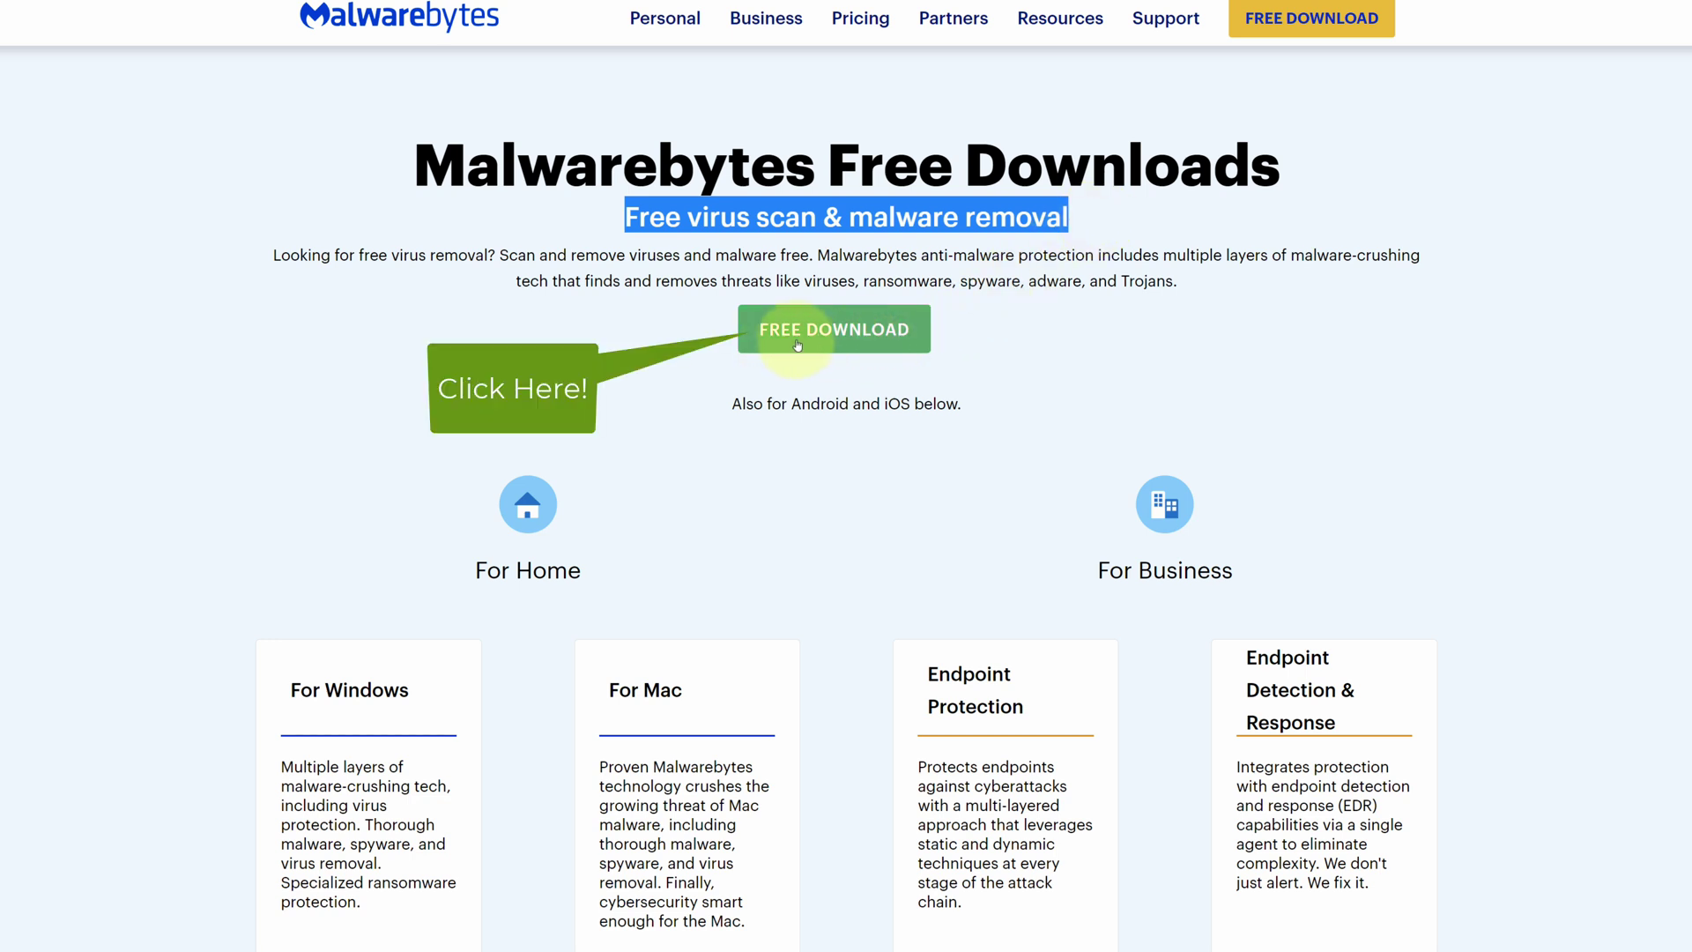
left_click(827, 344)
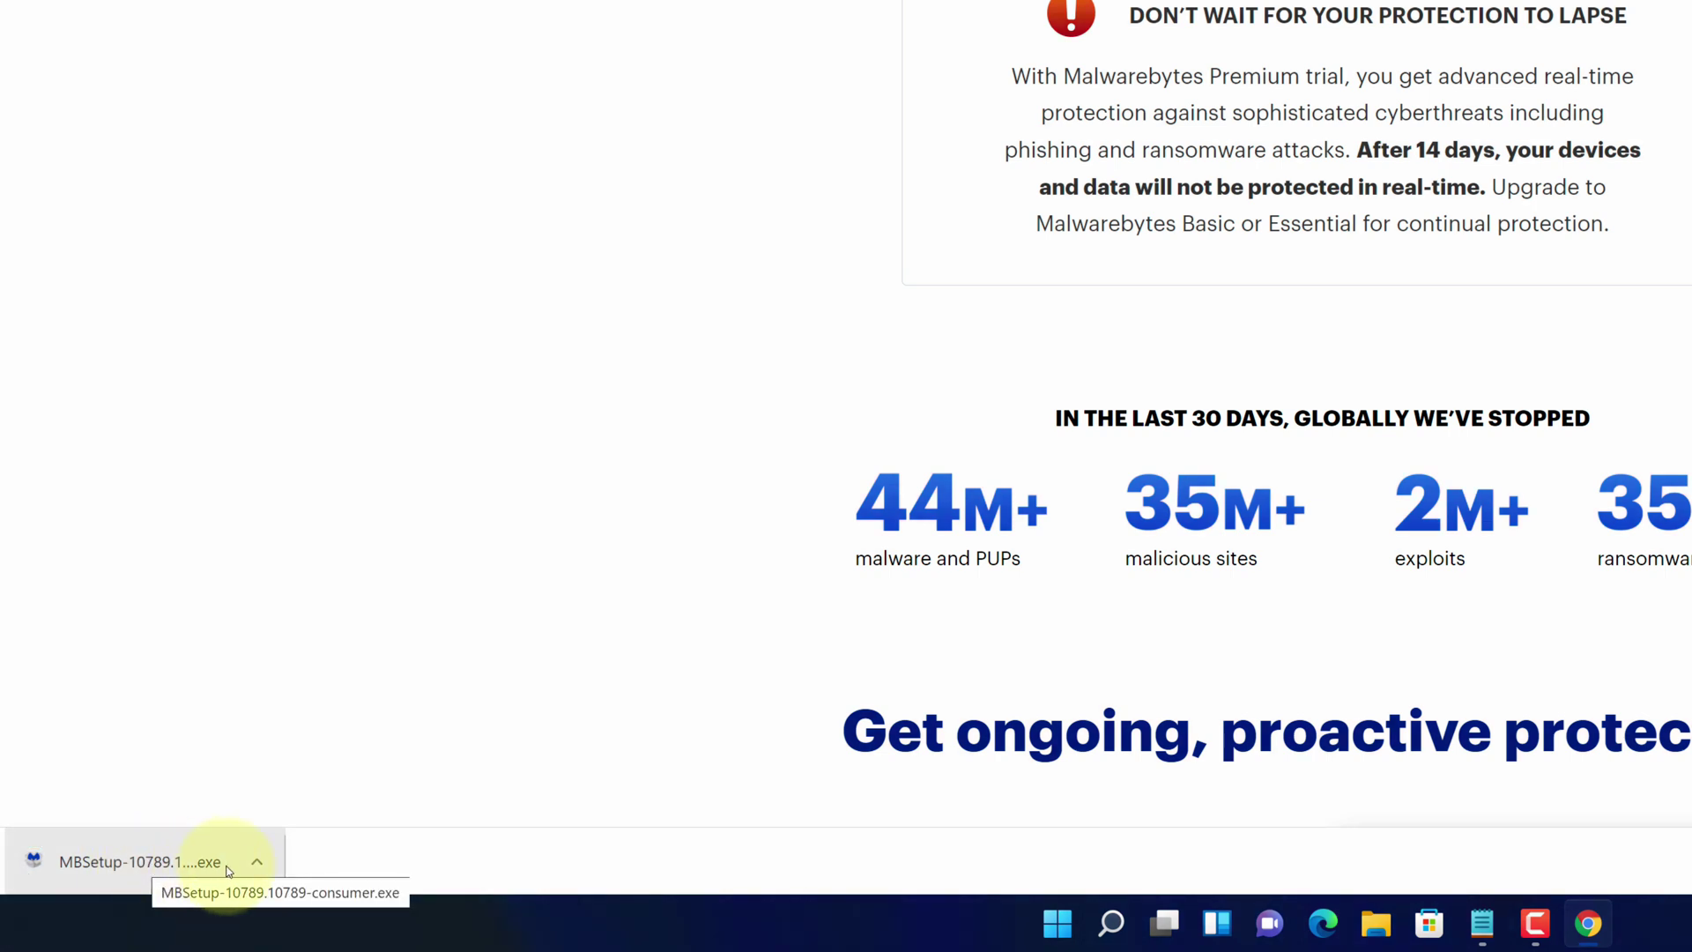
Step: Show MBSetup-10789.10789-consumer.exe in the Downloads folder and run it
left_click(257, 861)
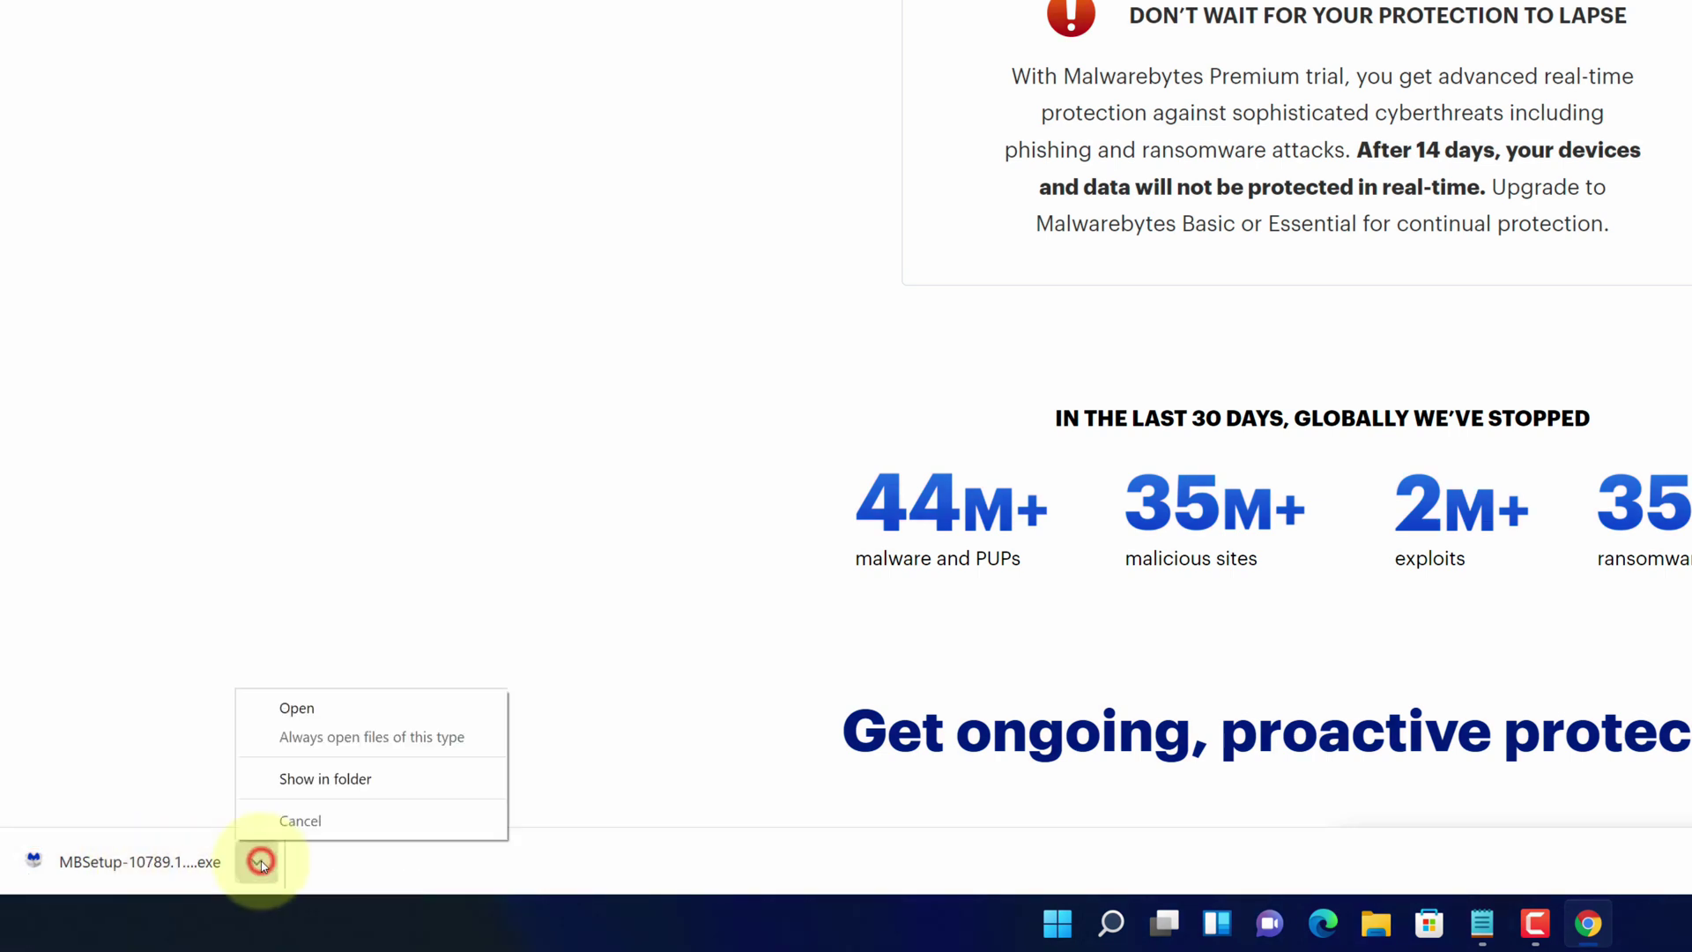
left_click(302, 779)
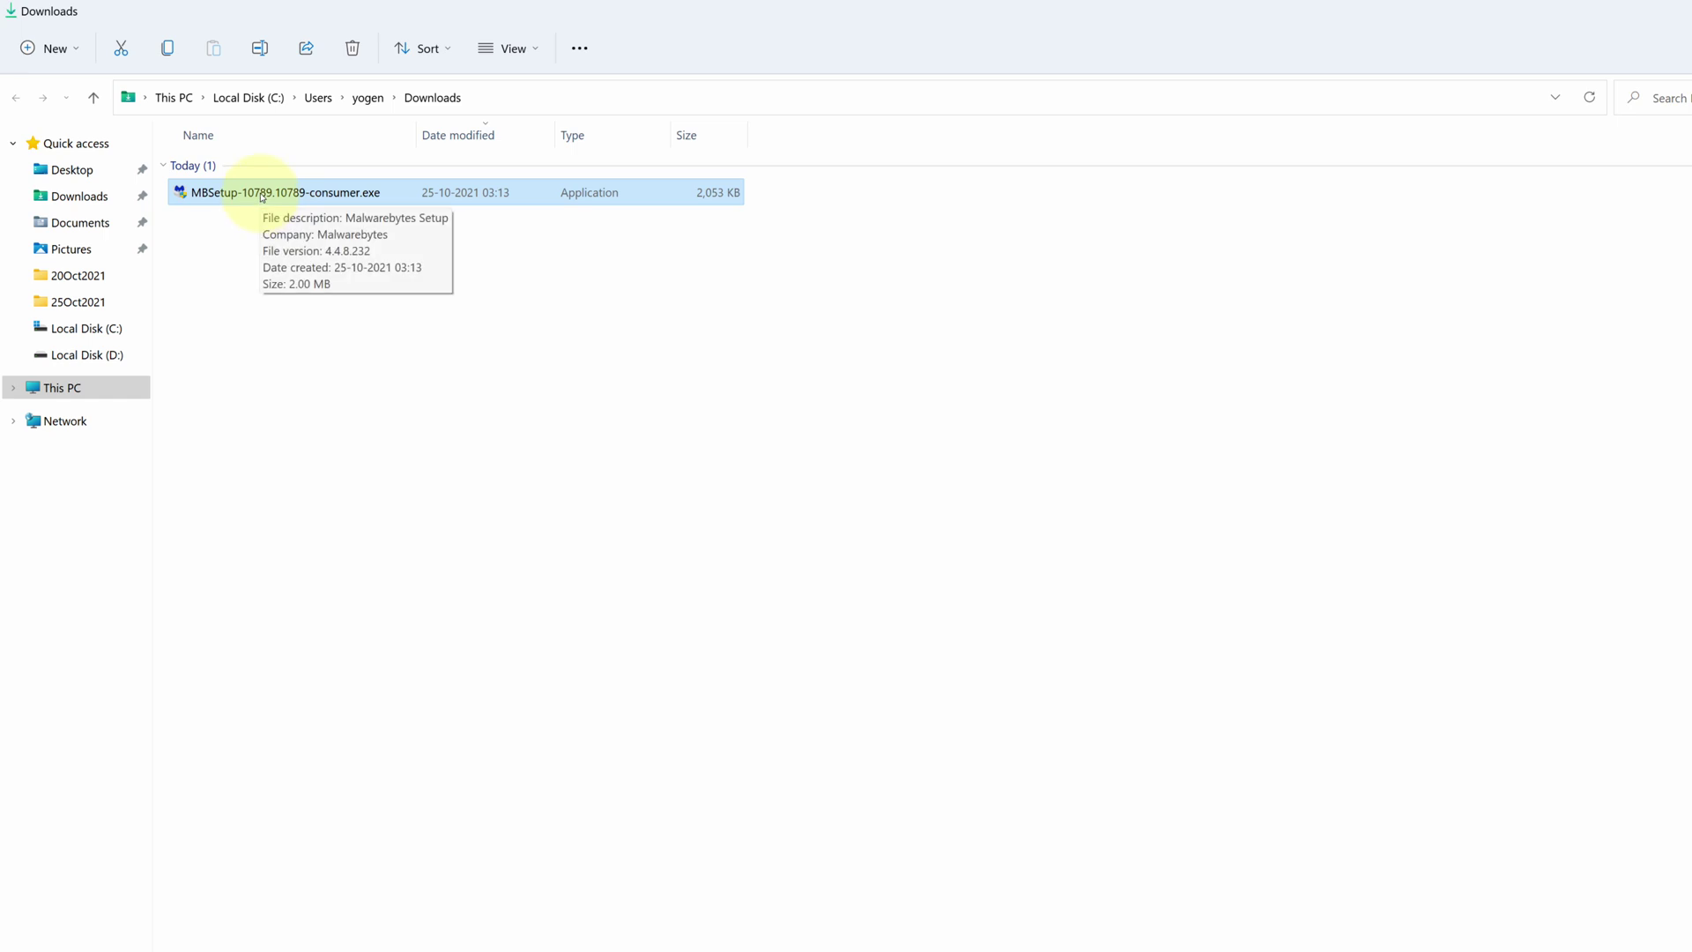
double_click(262, 196)
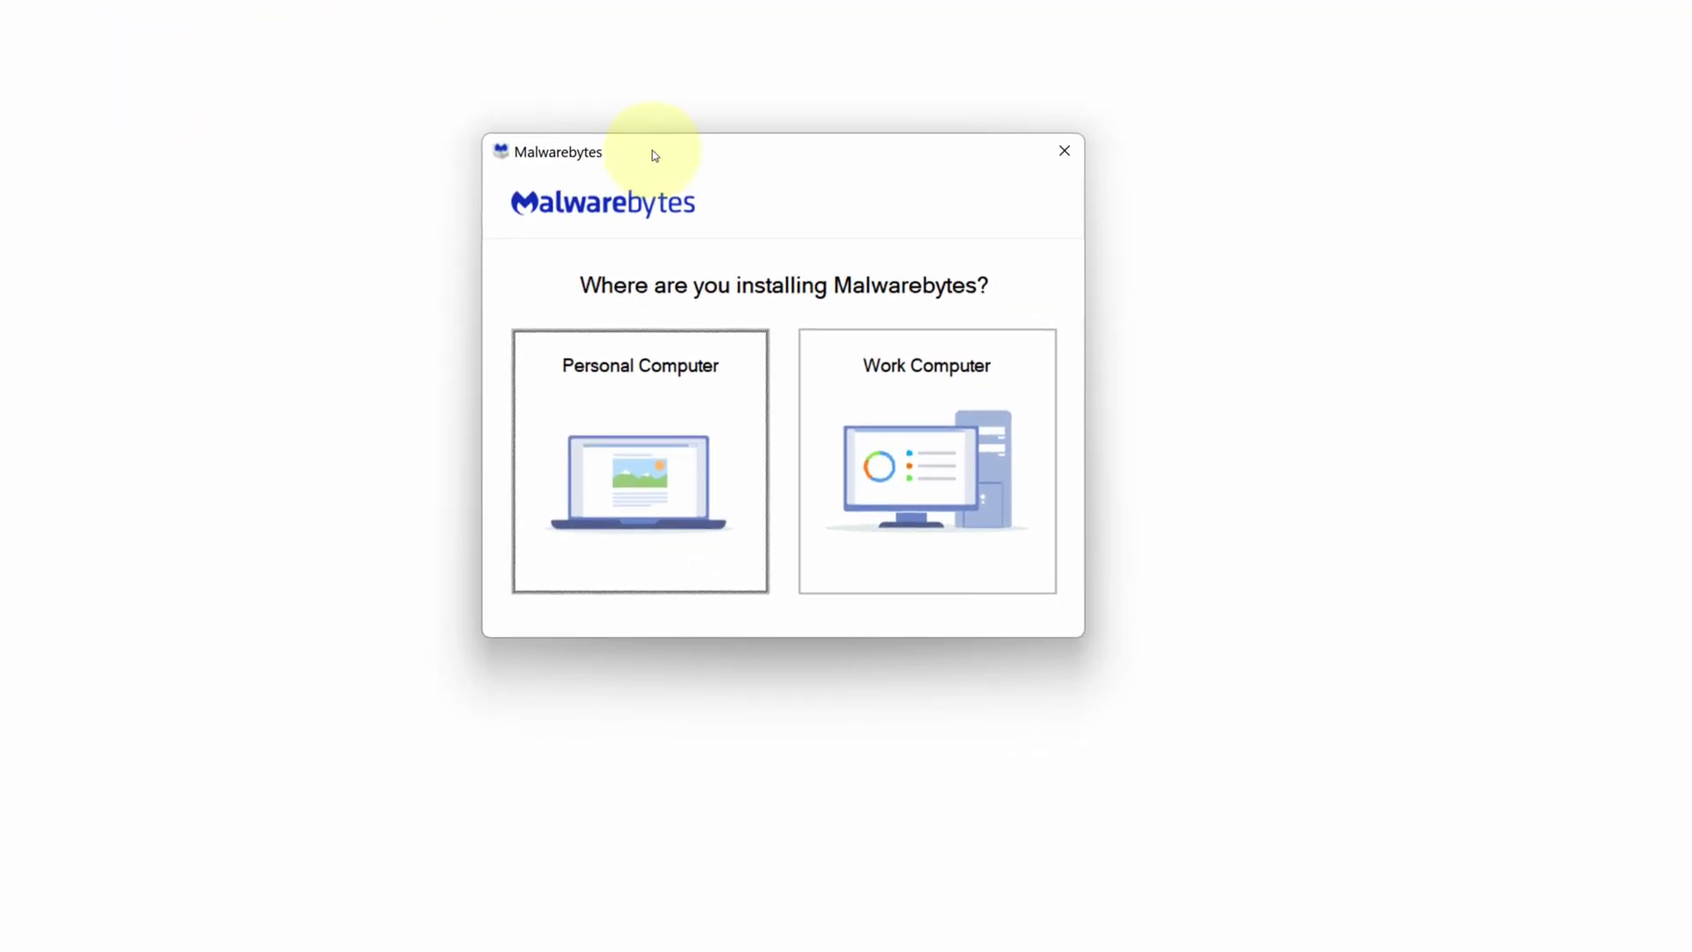
Step: Close File Explorer, Chrome and Notepad, then choose the Personal Computer installation
mouse_move(685, 171)
left_mouse_down()
mouse_move(637, 171)
mouse_move(682, 171)
left_mouse_up()
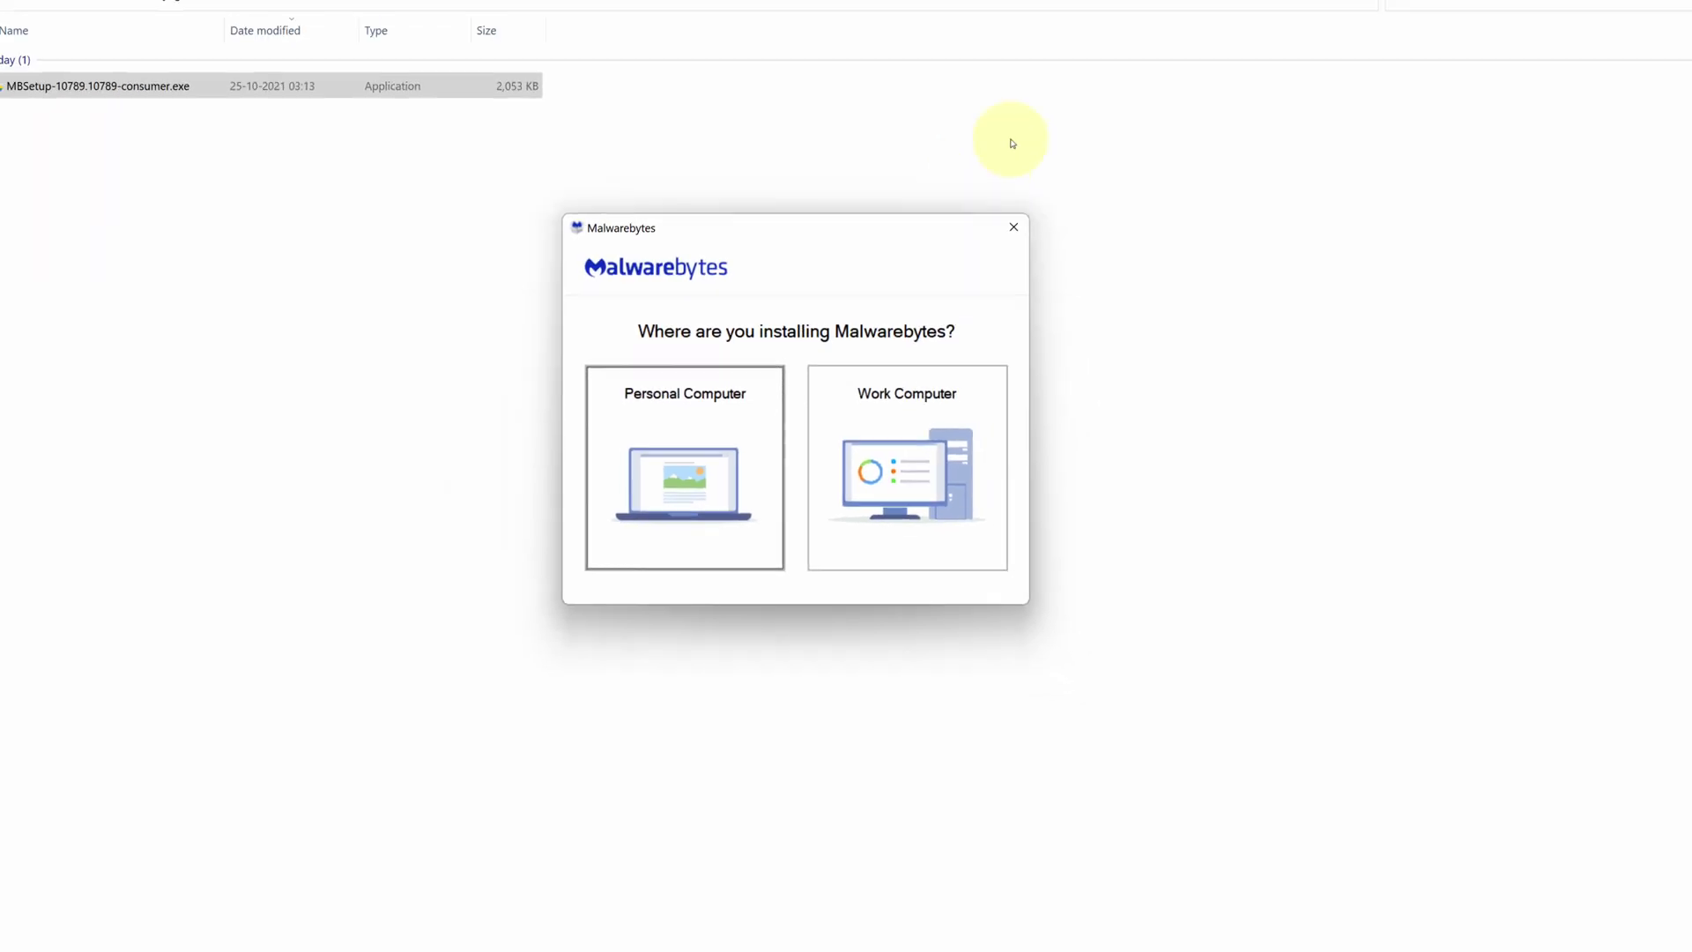
left_click(1673, 9)
left_click(1673, 9)
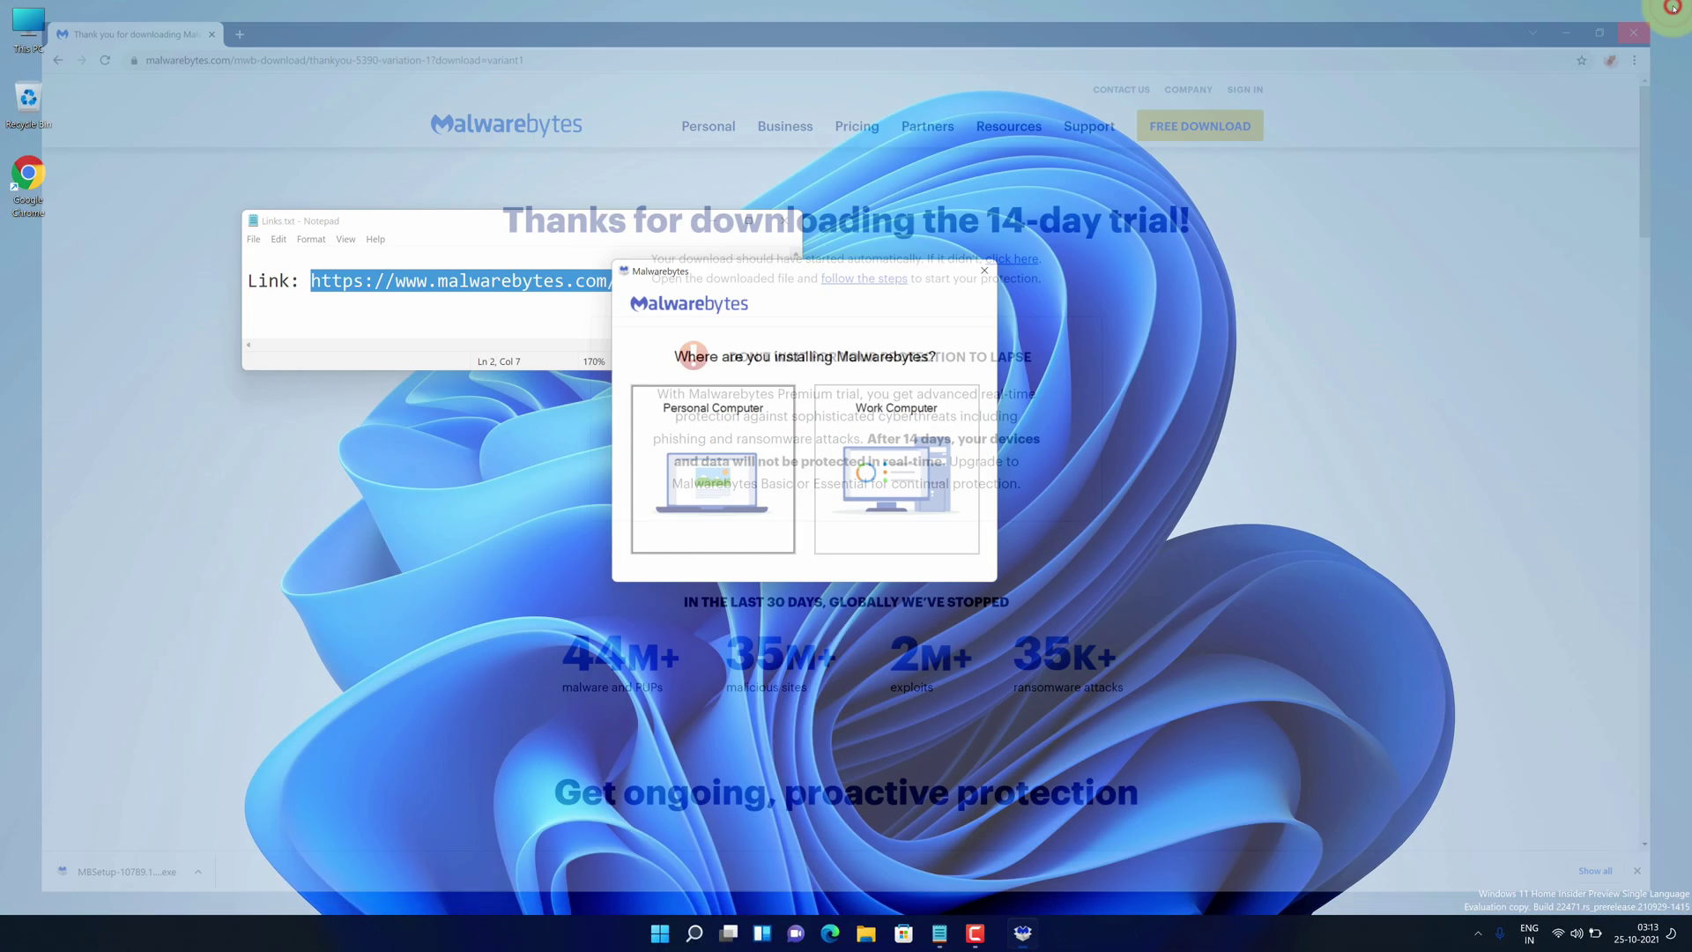
left_click(777, 231)
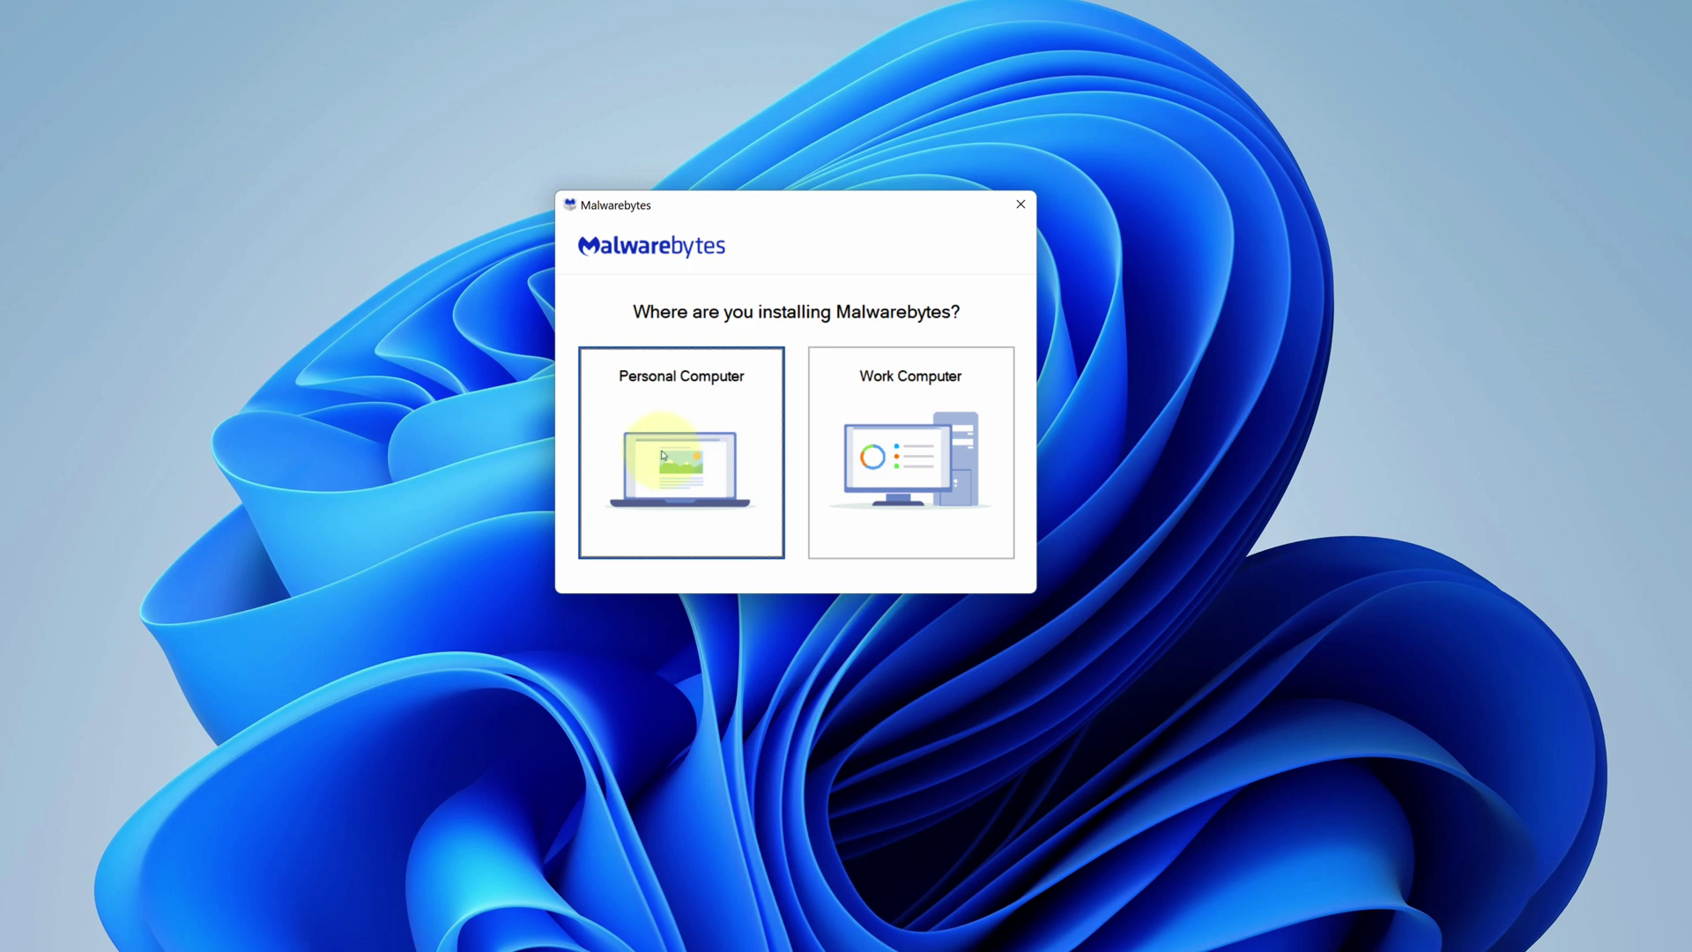
left_click(657, 456)
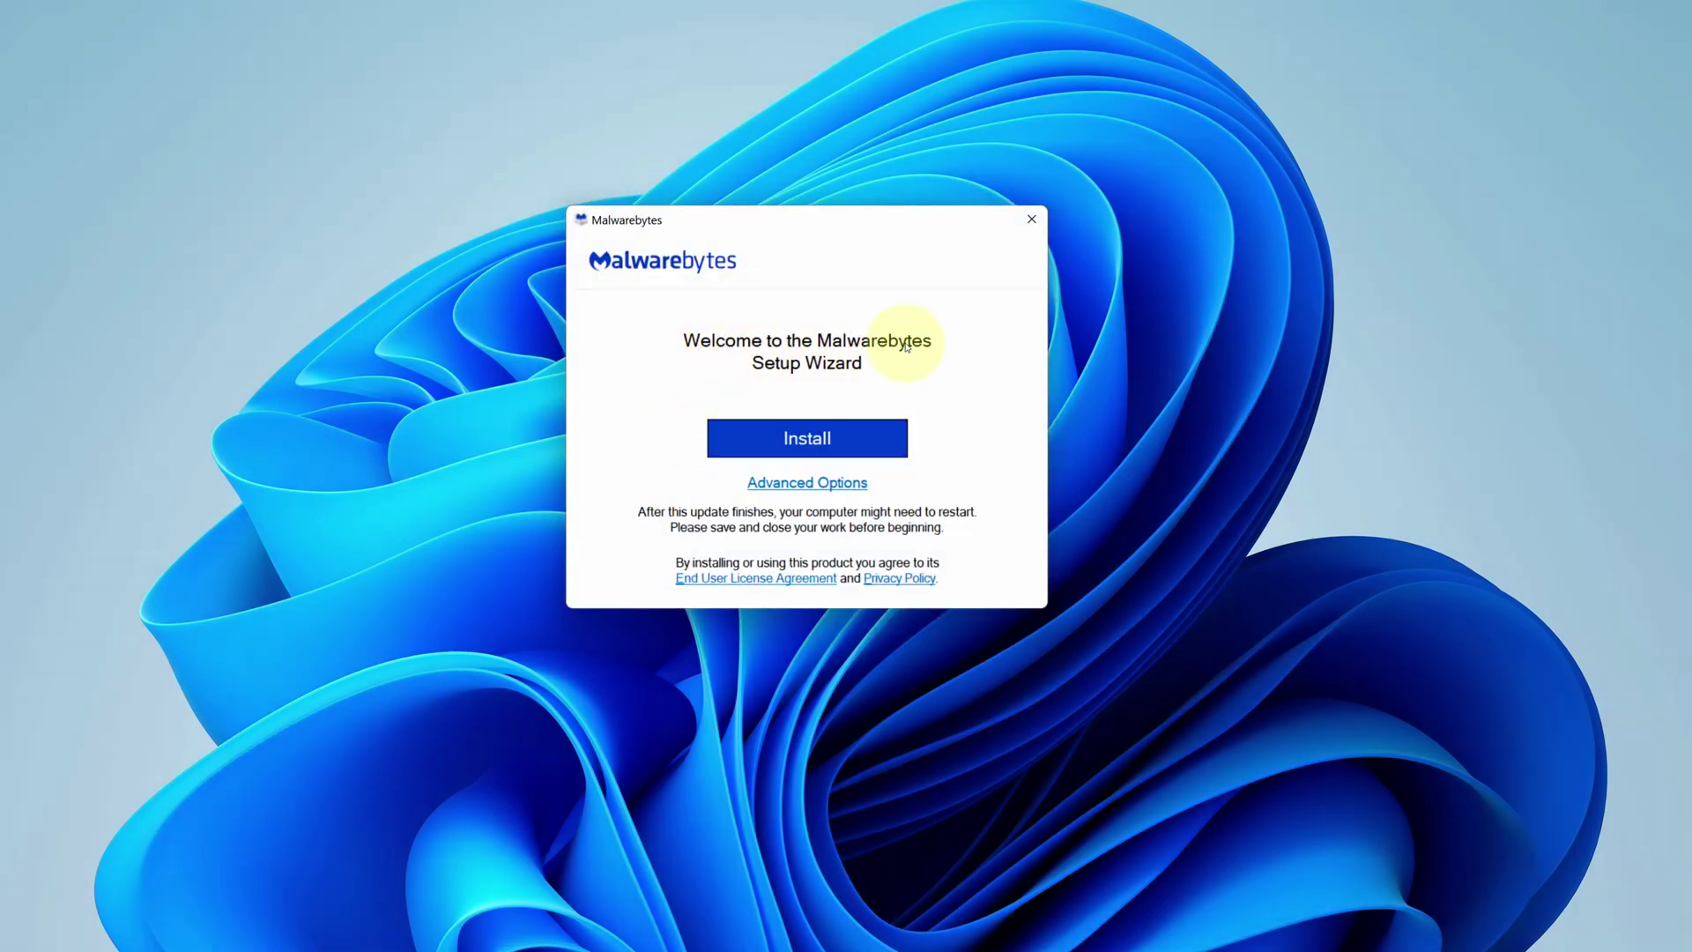
Step: Install Malwarebytes and accept the free Browser Guard extension
left_click(802, 446)
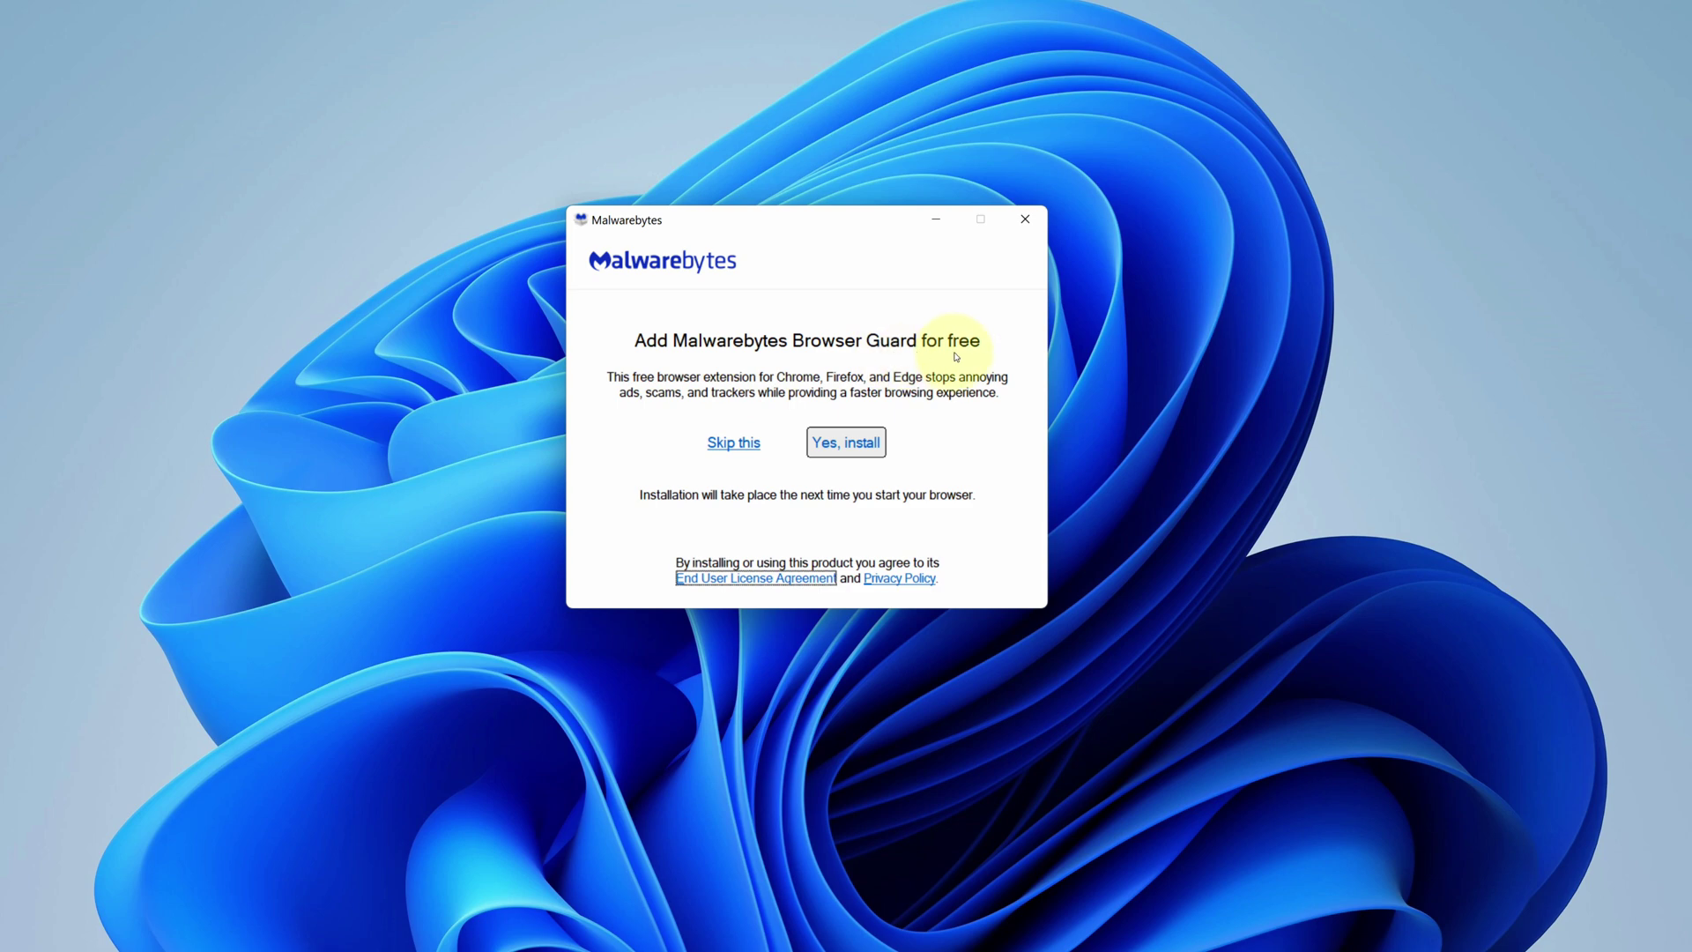
left_click(840, 445)
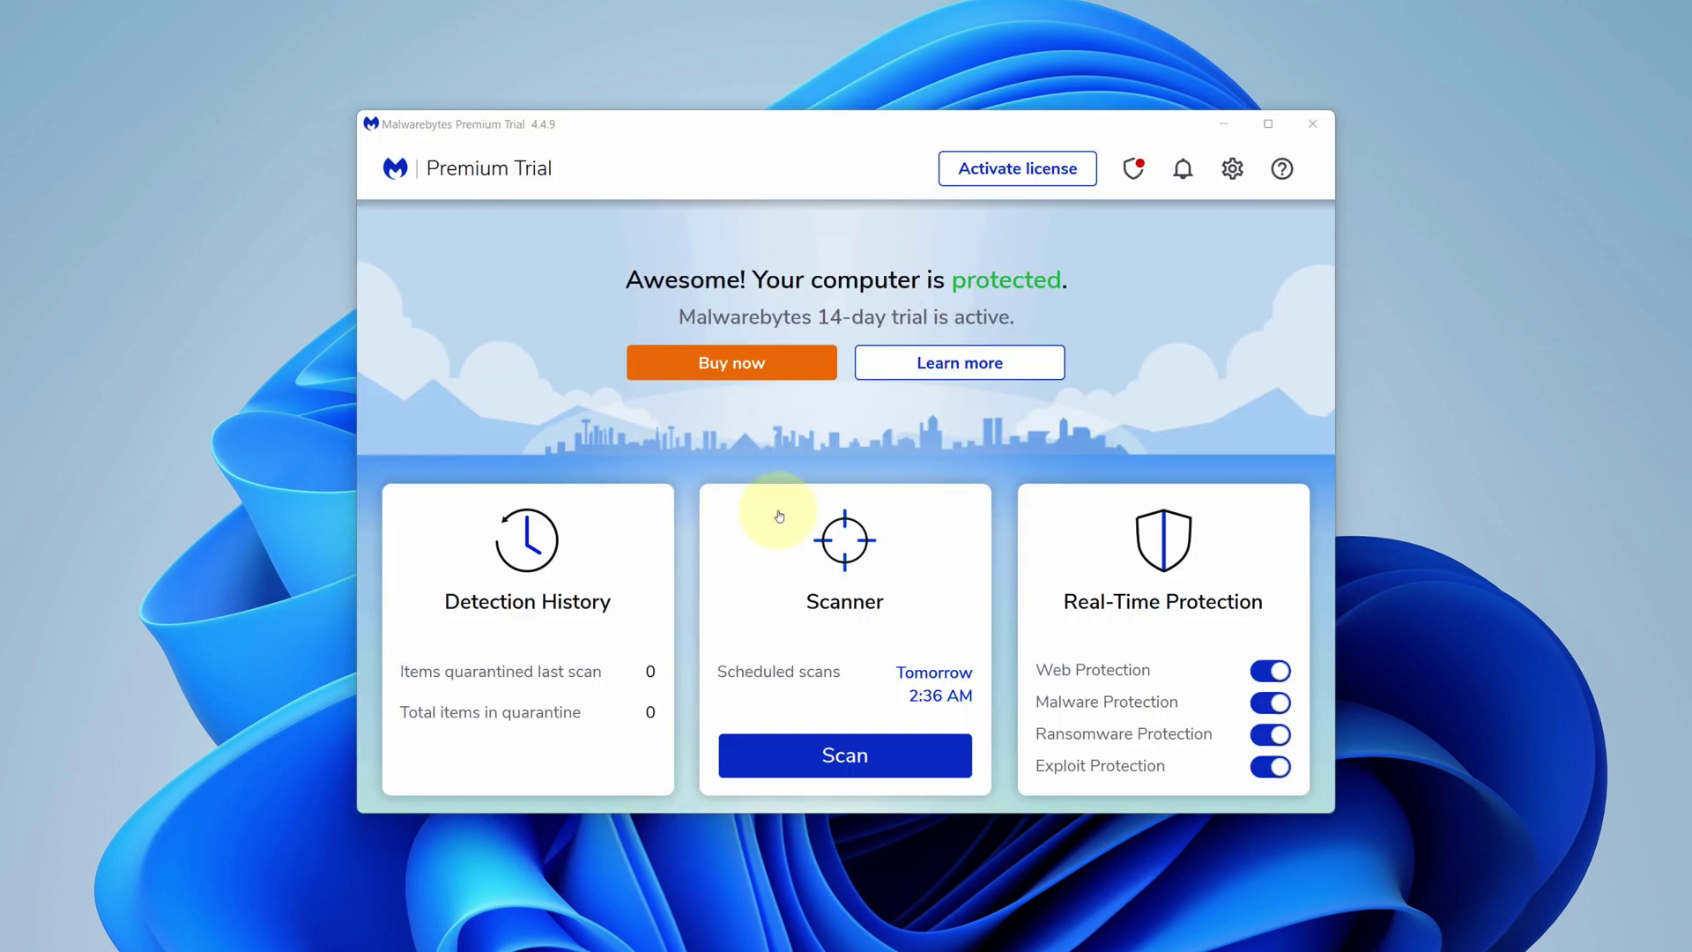
Step: Run a threat scan and quarantine the two detected threats
left_click_drag(792, 126, 760, 108)
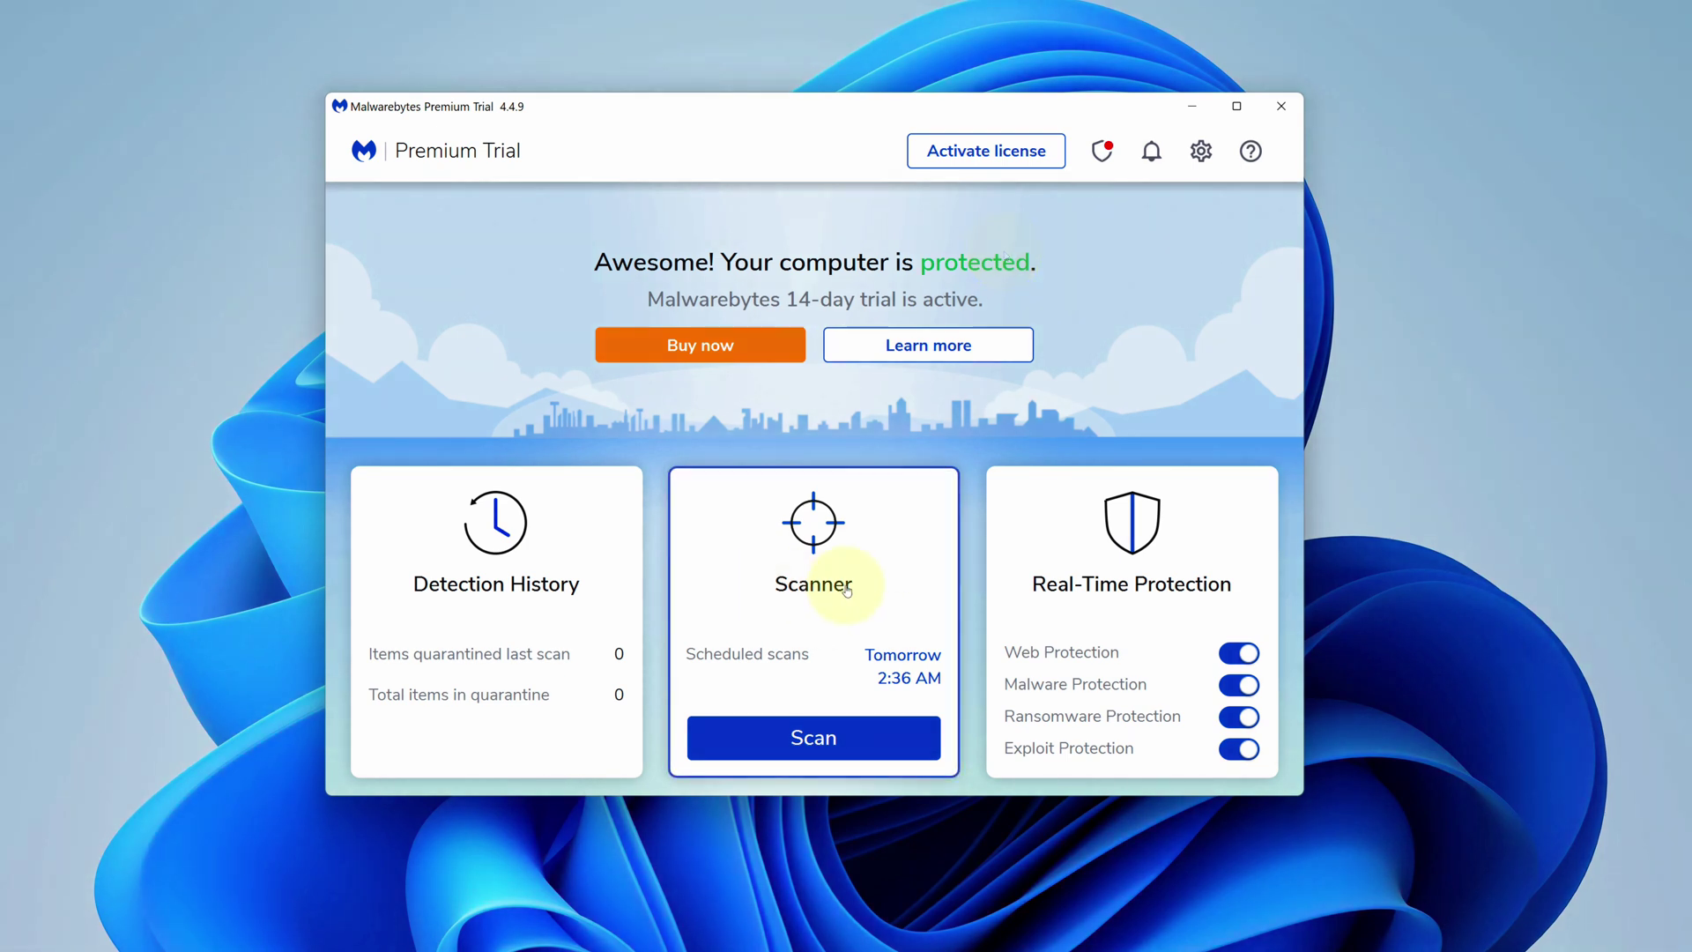
left_click(796, 741)
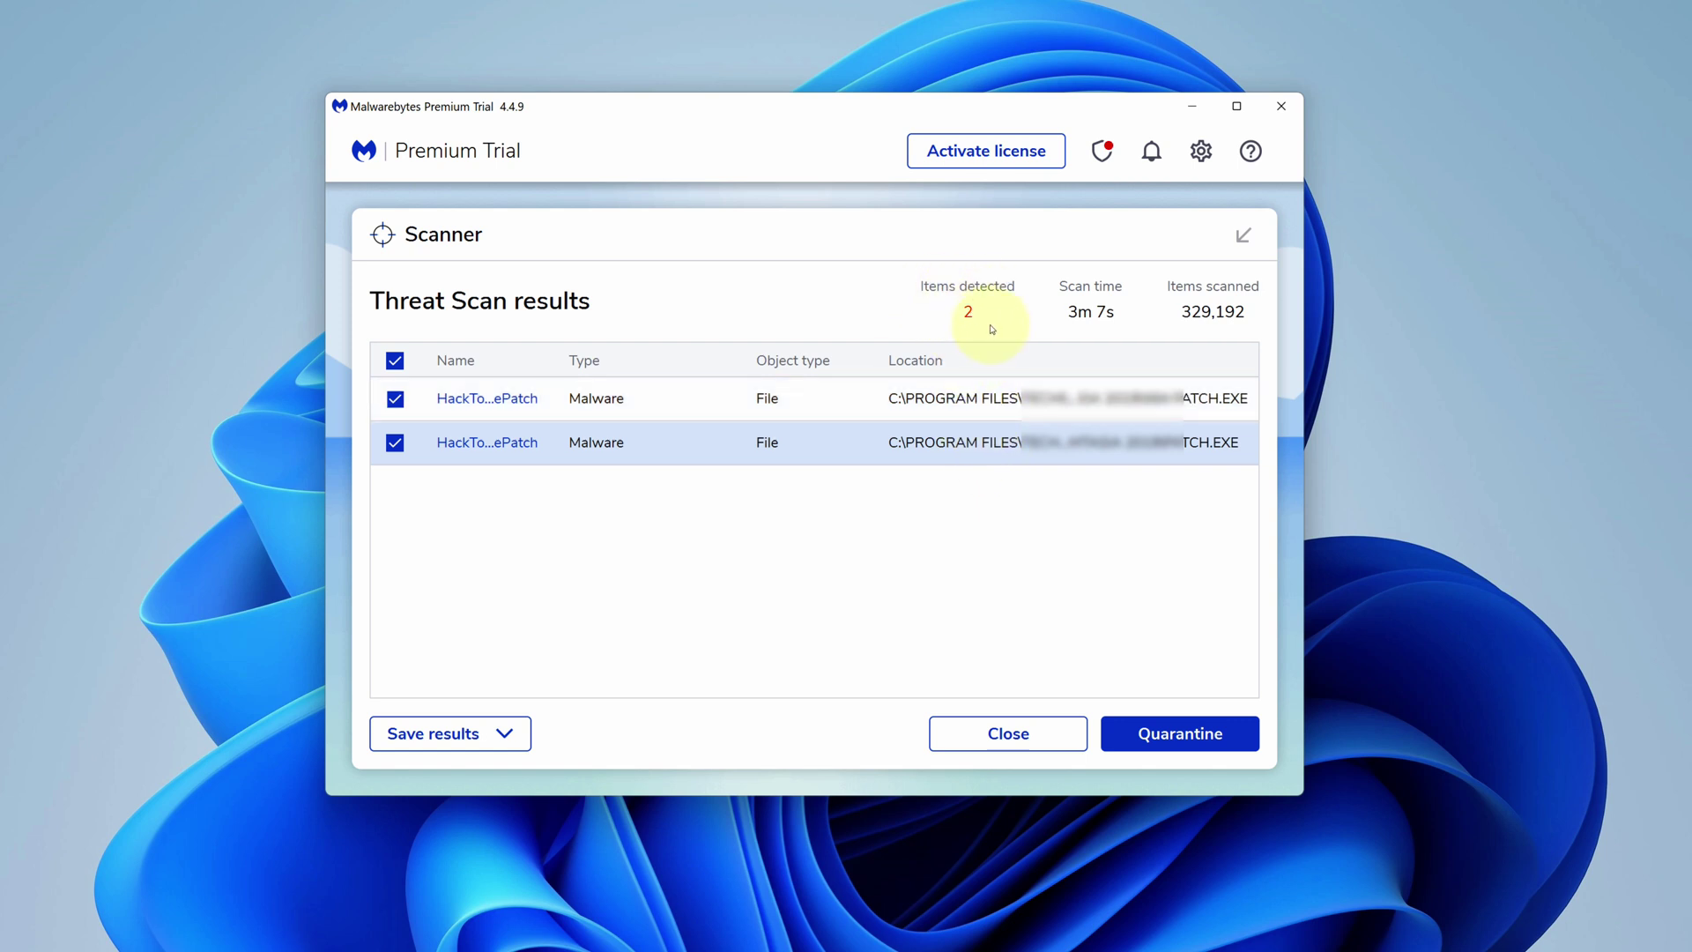
left_click(1164, 741)
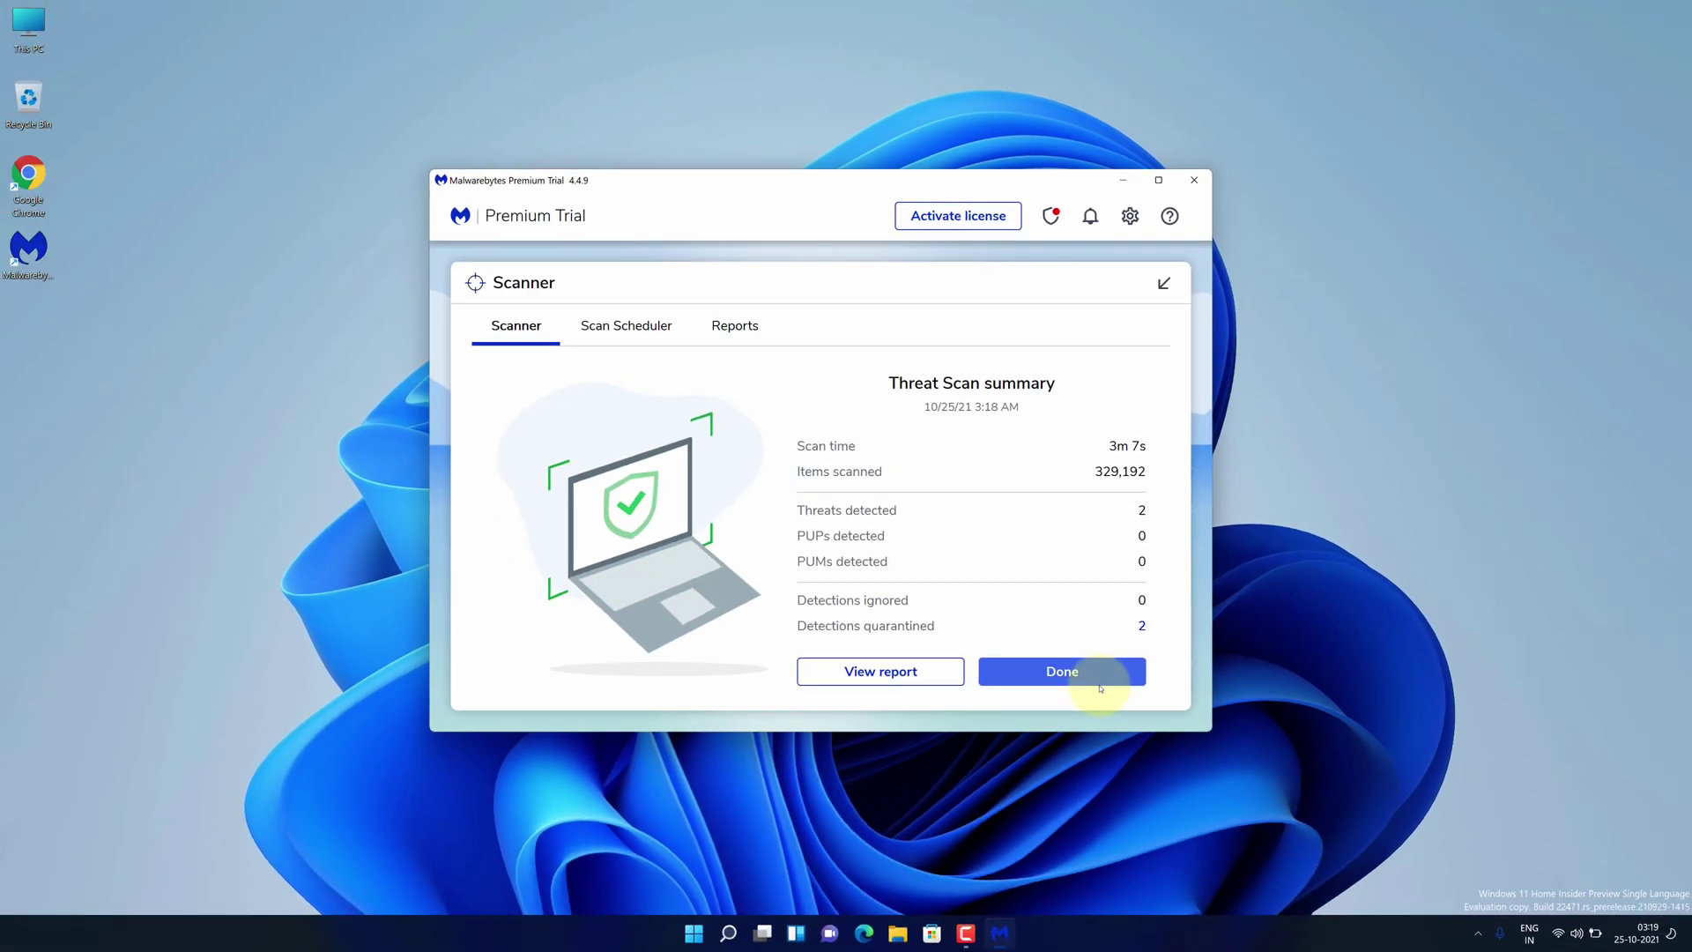
left_click(1100, 687)
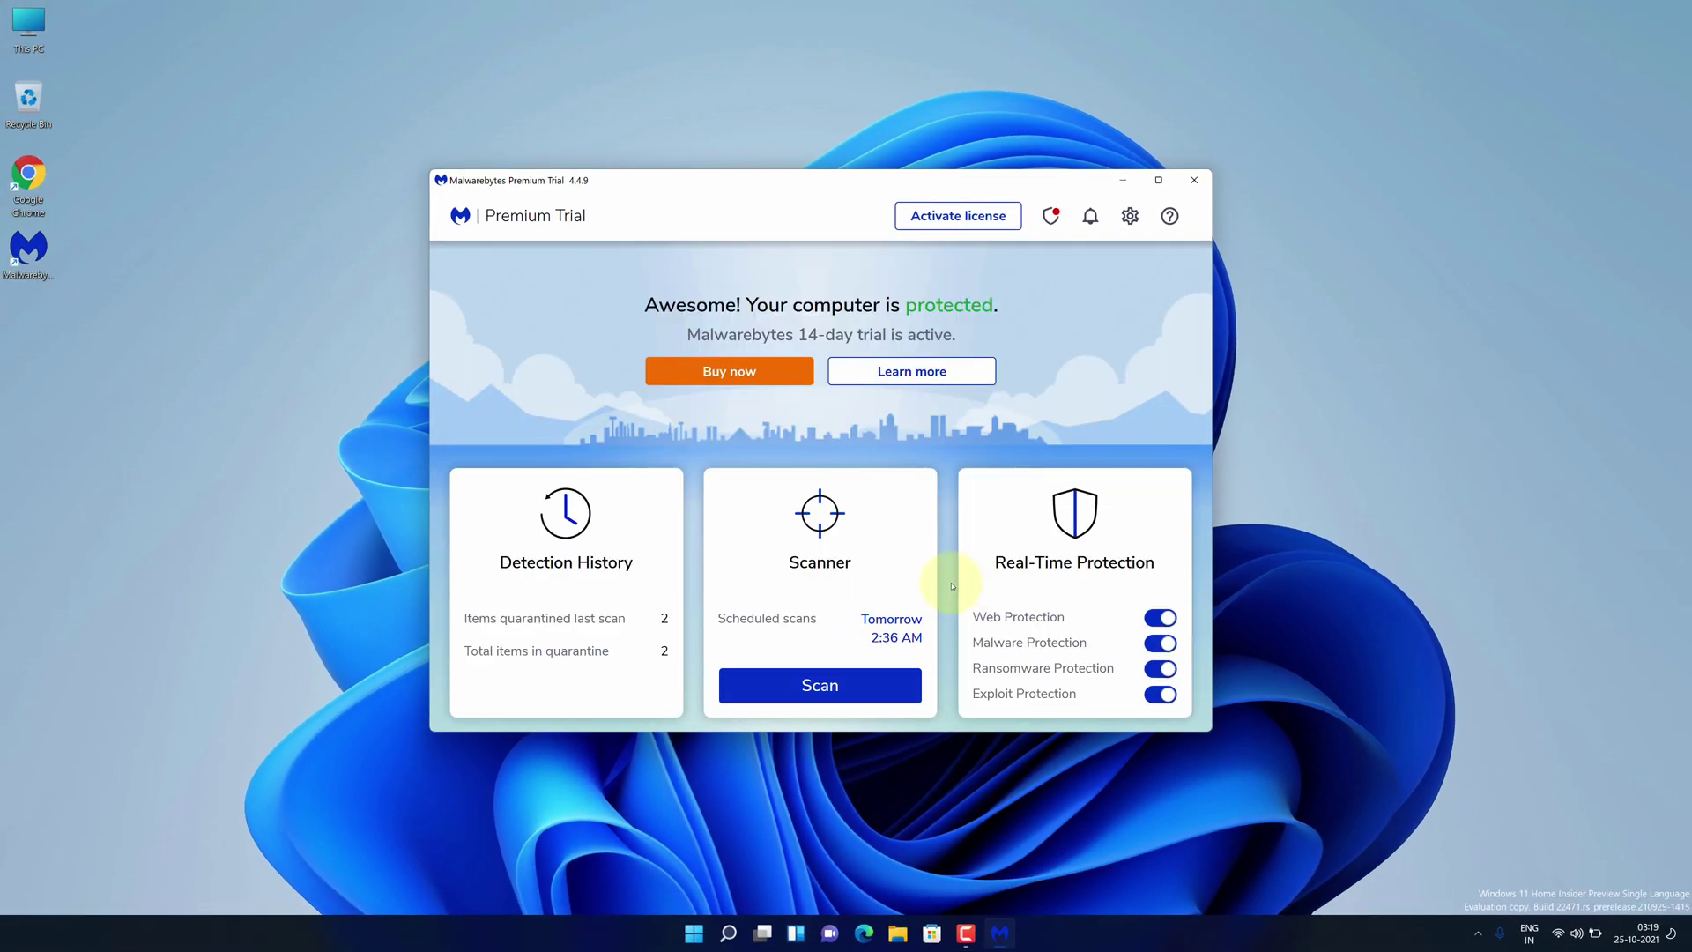